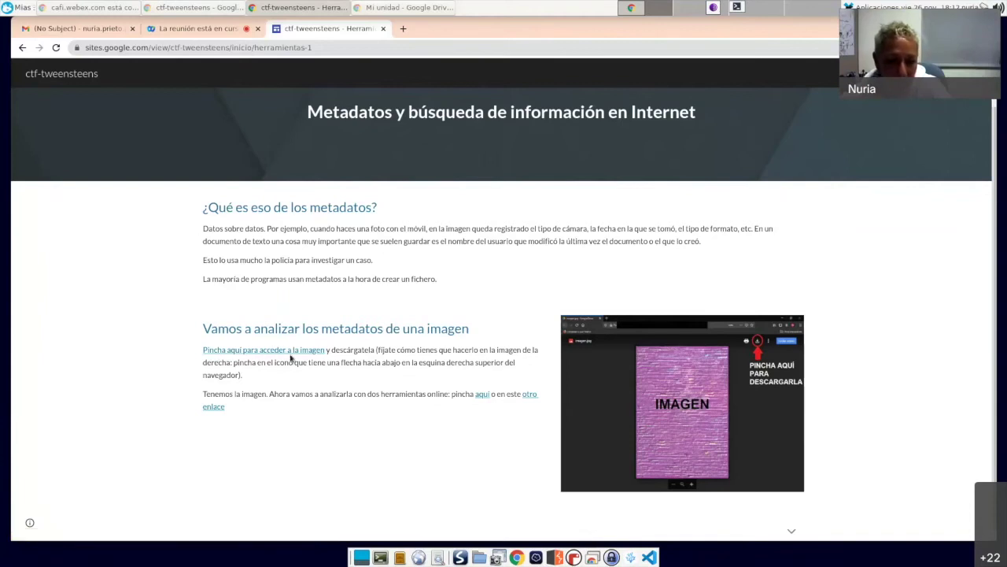
Step: Download gatito.jpg from Google Drive into the taller folder and close the image tab
{"action": "left_click", "coordinate": [292, 354]}
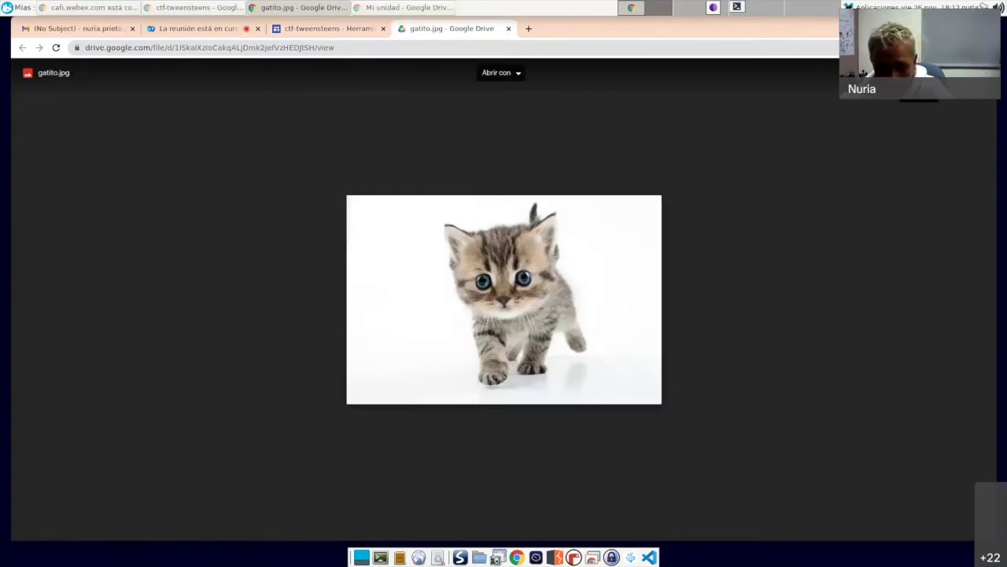
{"action": "left_click", "coordinate": [919, 73]}
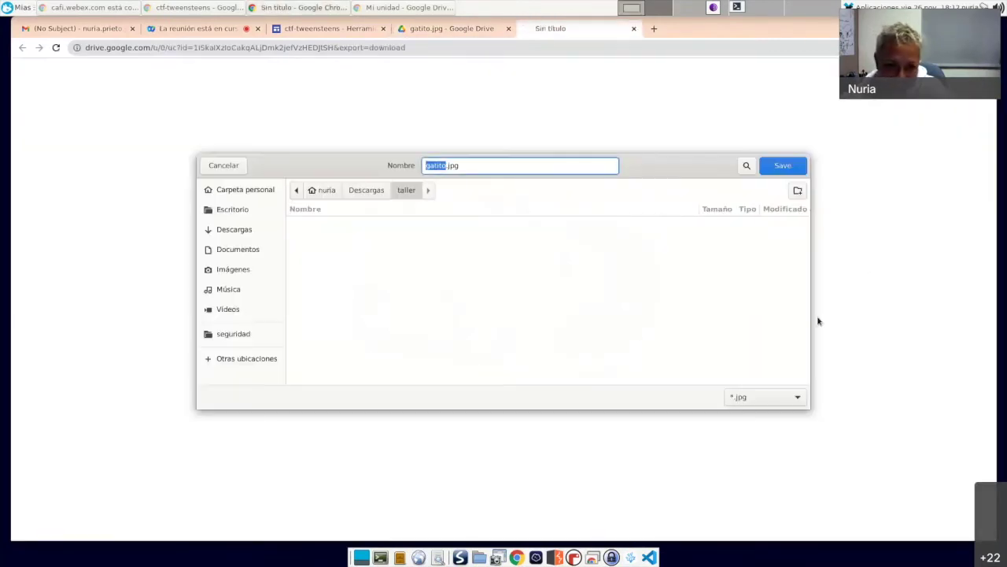
{"action": "left_click", "coordinate": [797, 165]}
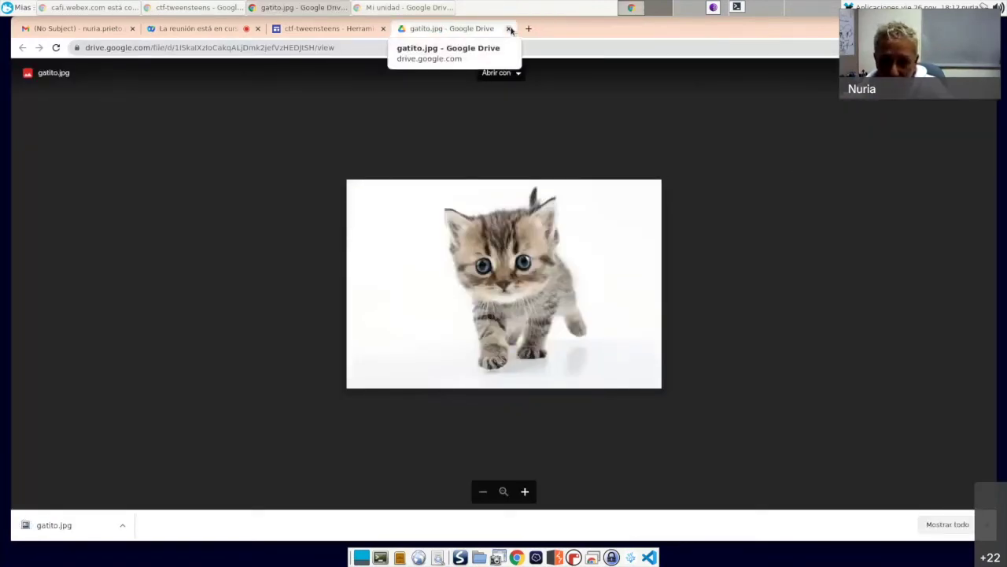
{"action": "left_click", "coordinate": [509, 29]}
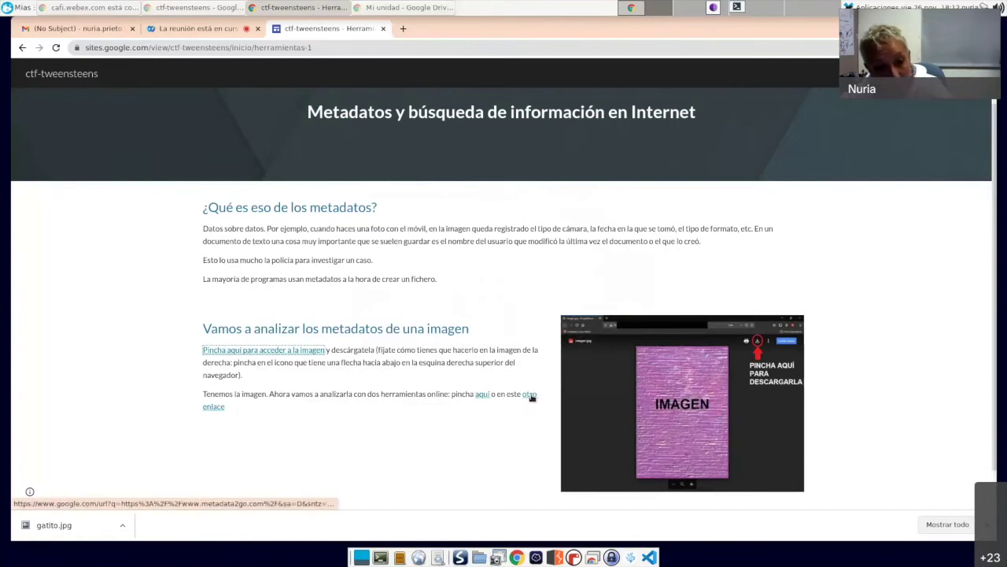
Step: Open exif.regex.info from the 'aquí' link and highlight supported file types such as PNG
{"action": "left_click", "coordinate": [484, 396]}
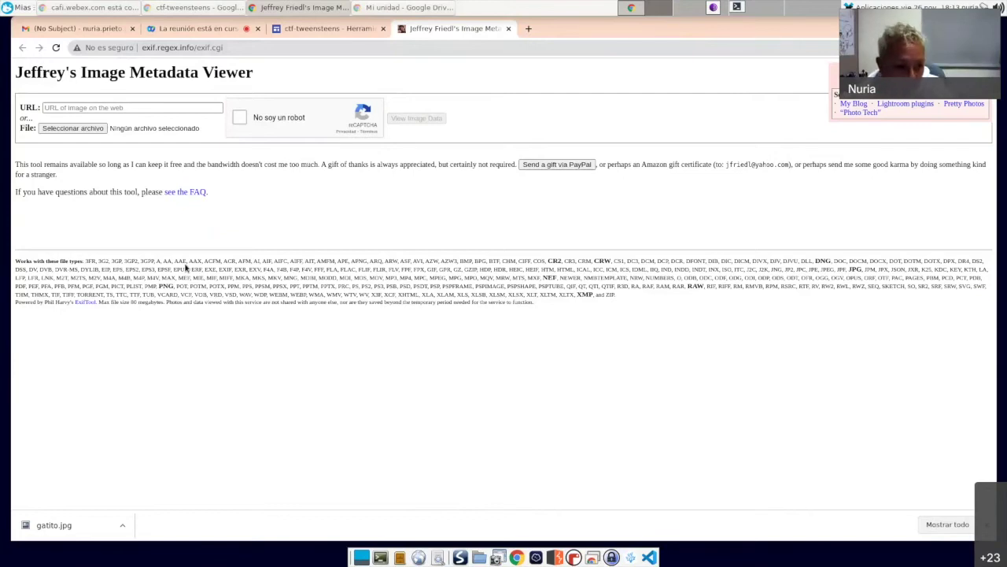
{"action": "left_click_drag", "start_coordinate": [85, 261], "coordinate": [620, 294]}
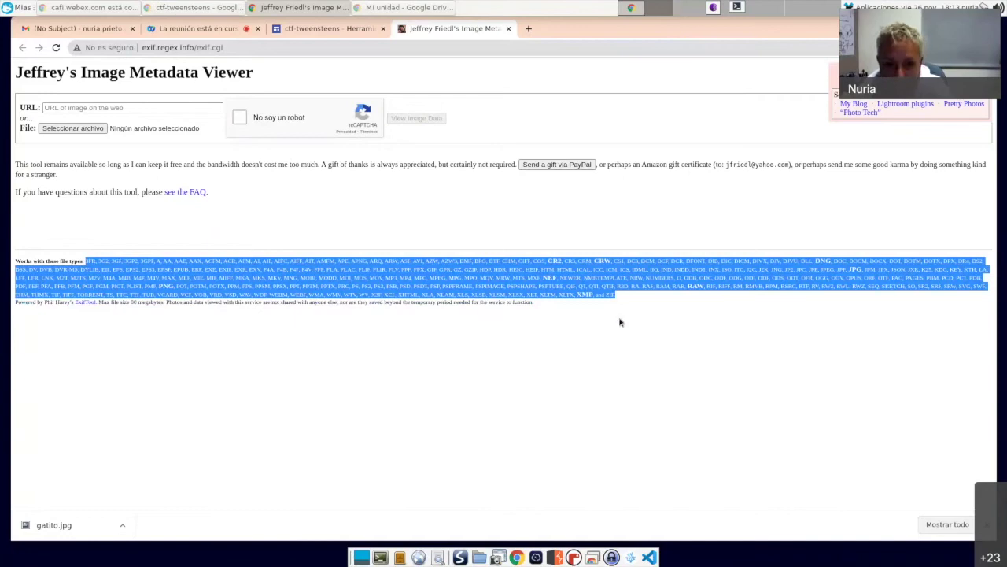
{"action": "left_click", "coordinate": [619, 325]}
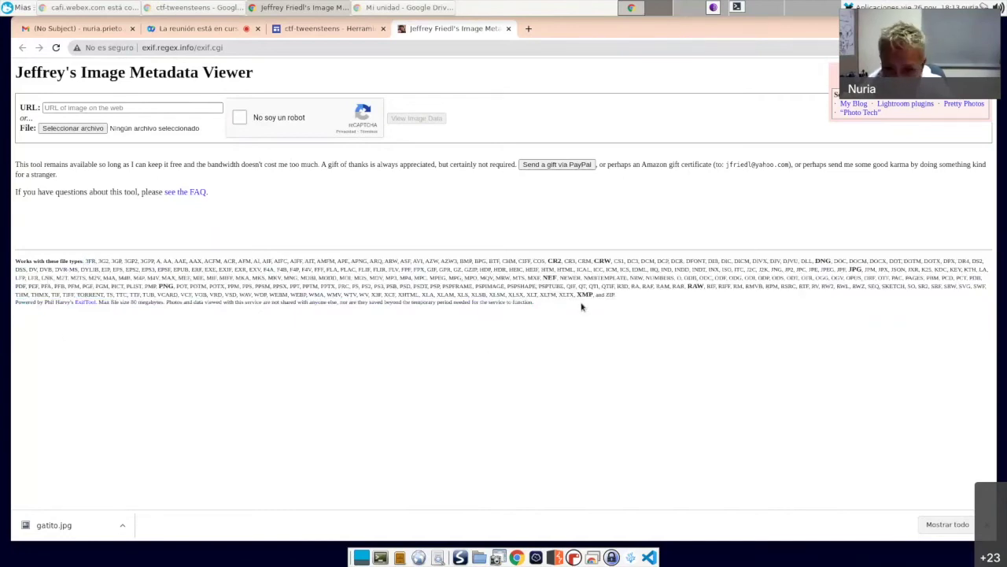
{"action": "left_click_drag", "start_coordinate": [162, 288], "coordinate": [248, 287]}
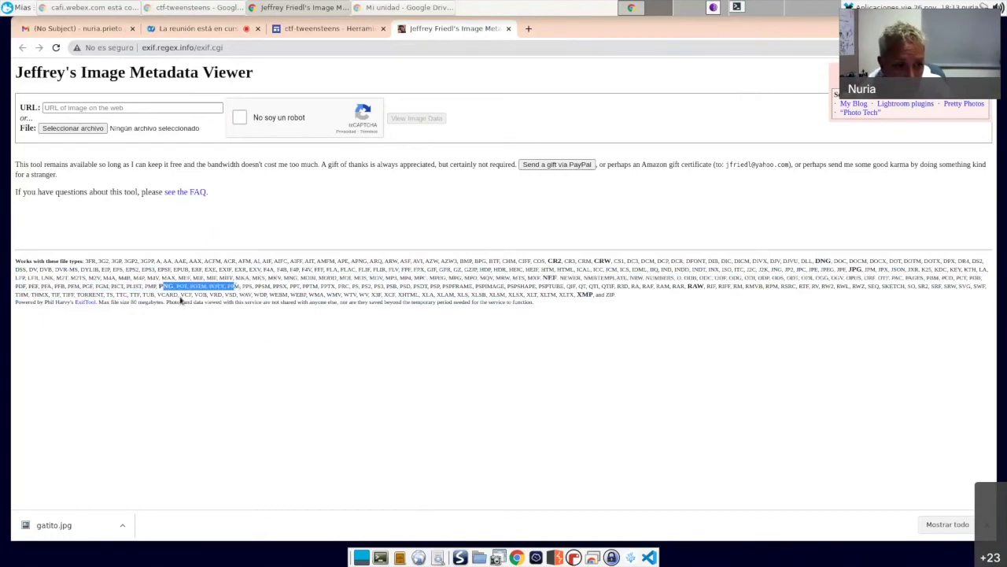
{"action": "left_click_drag", "start_coordinate": [134, 278], "coordinate": [161, 277]}
{"action": "left_click", "coordinate": [201, 350]}
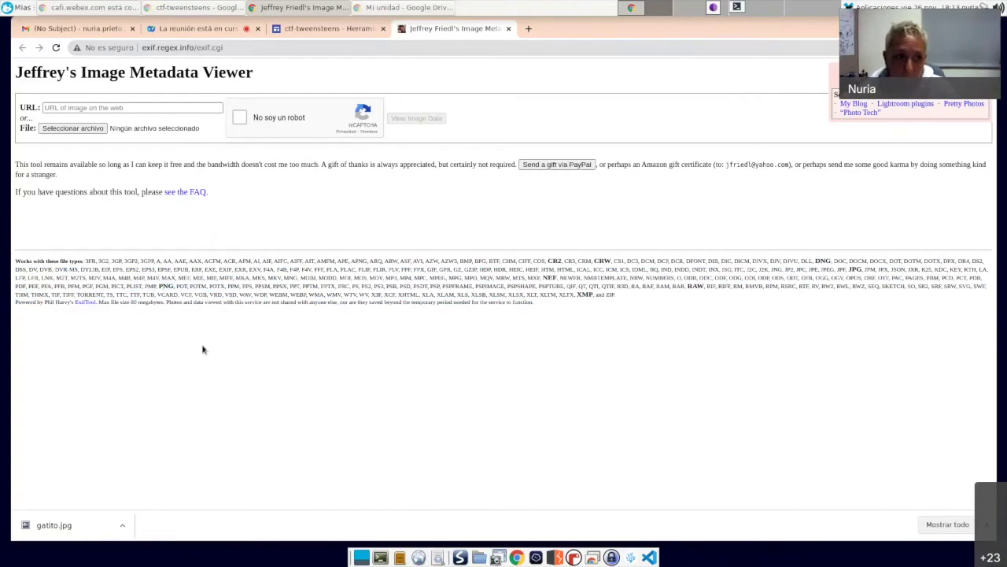
Step: Upload gatito.jpg, pass the robot check and view its metadata, revealing copyright 'Has encontrado el flag'
{"action": "left_click", "coordinate": [95, 130]}
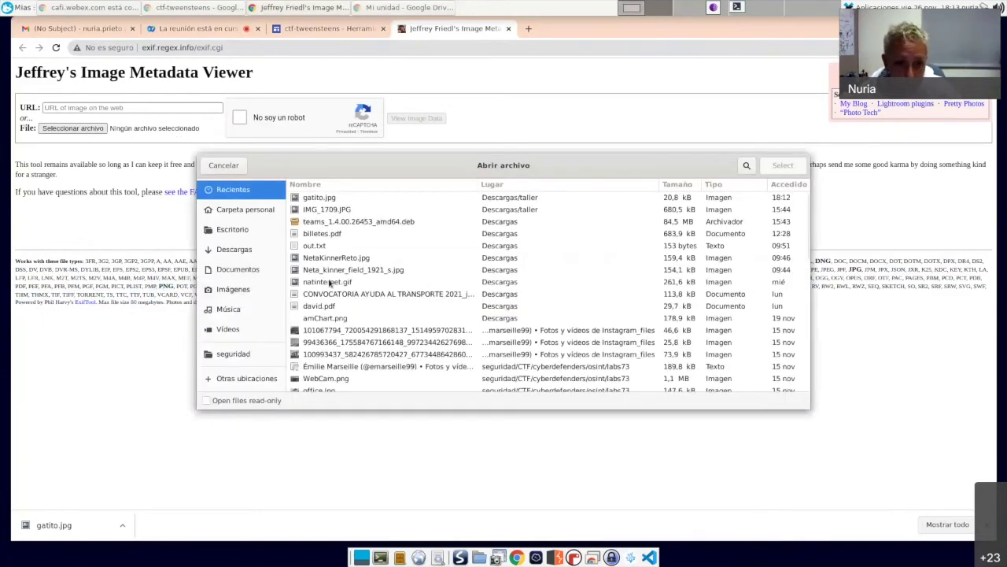
{"action": "left_click", "coordinate": [315, 200]}
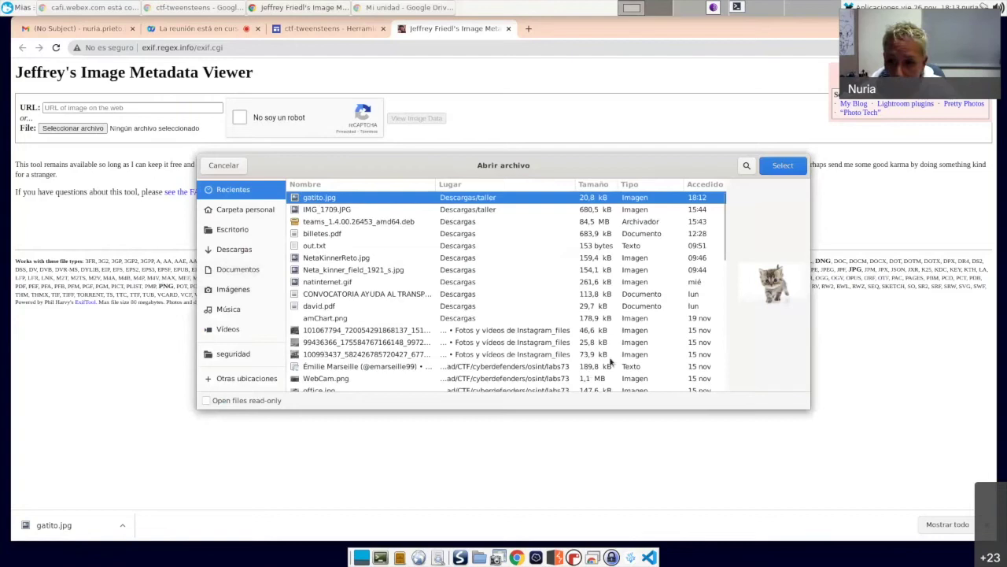
{"action": "left_click", "coordinate": [783, 166]}
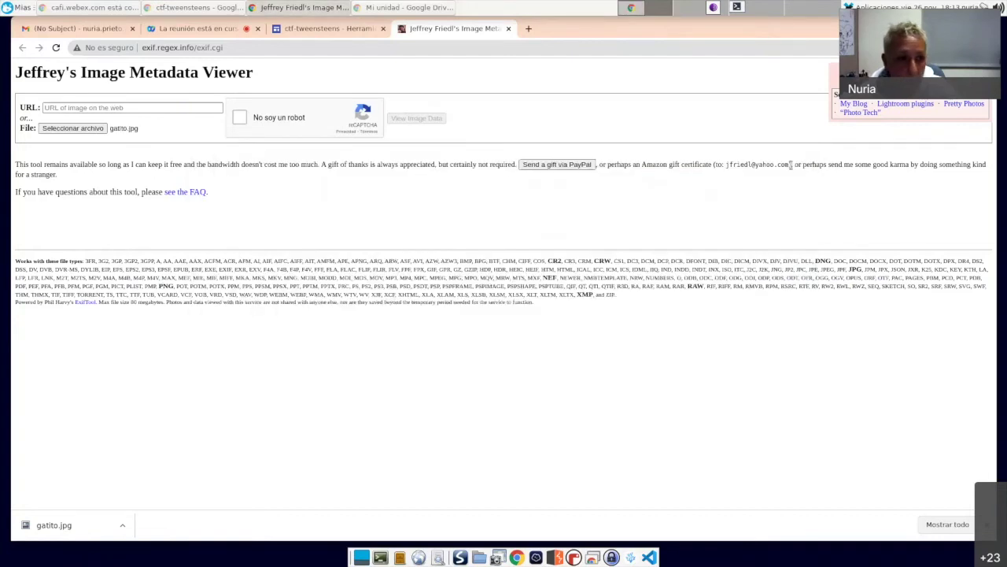
{"action": "left_click", "coordinate": [245, 118]}
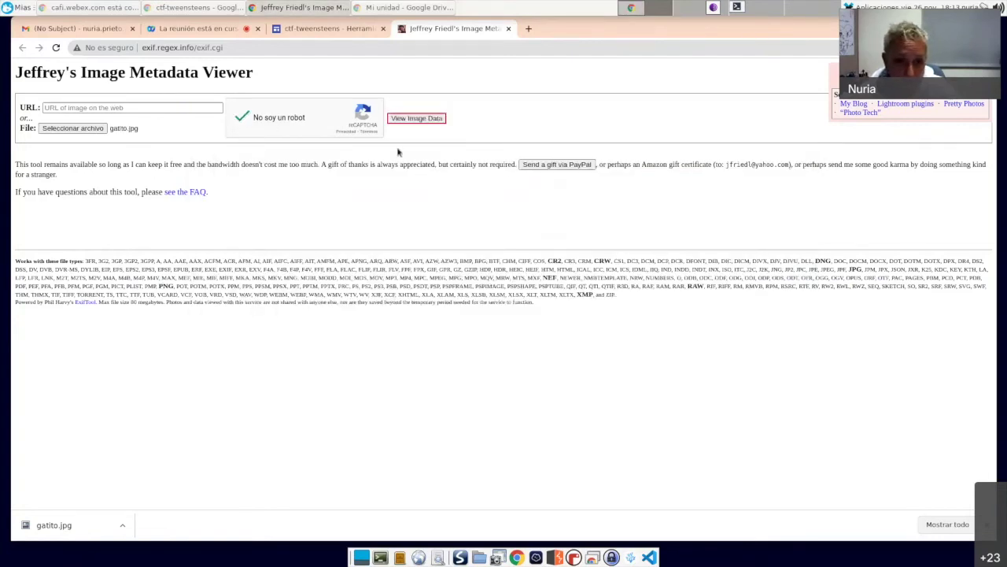
{"action": "left_click", "coordinate": [430, 119]}
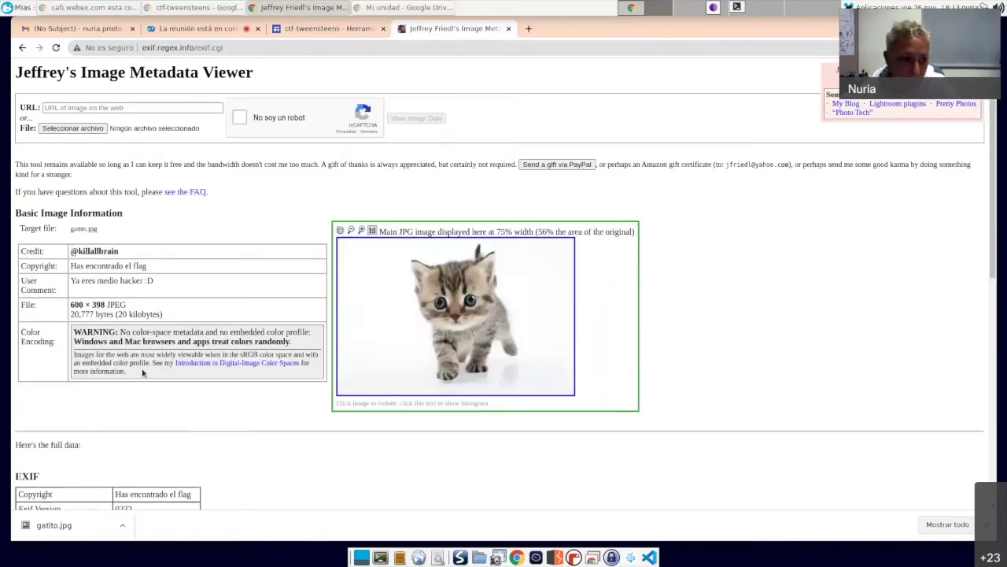
{"action": "left_click_drag", "start_coordinate": [18, 250], "coordinate": [50, 289]}
{"action": "scroll", "coordinate": [63, 346], "scroll_direction": "down", "scroll_amount": 4}
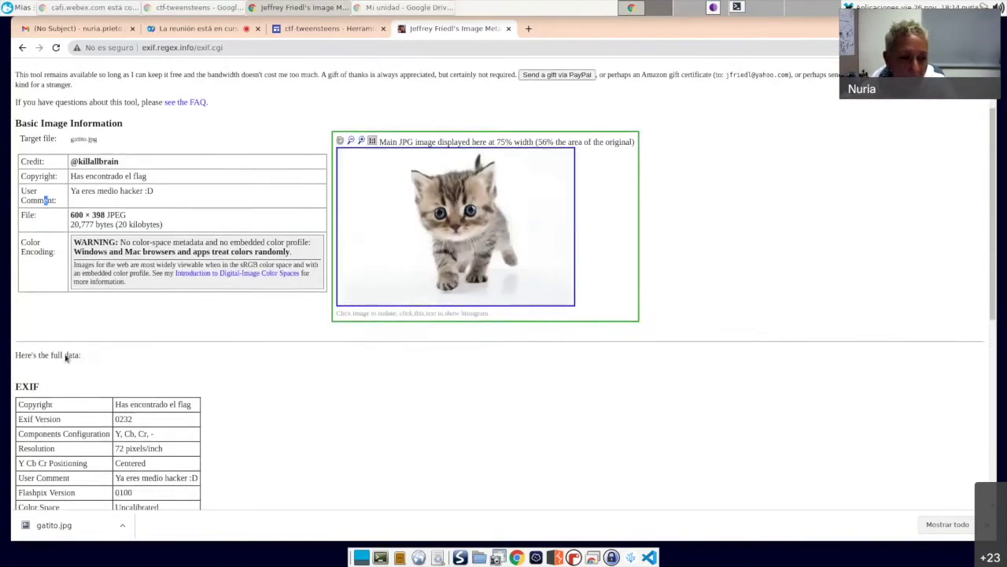
{"action": "scroll", "coordinate": [67, 357], "scroll_direction": "down", "scroll_amount": 7}
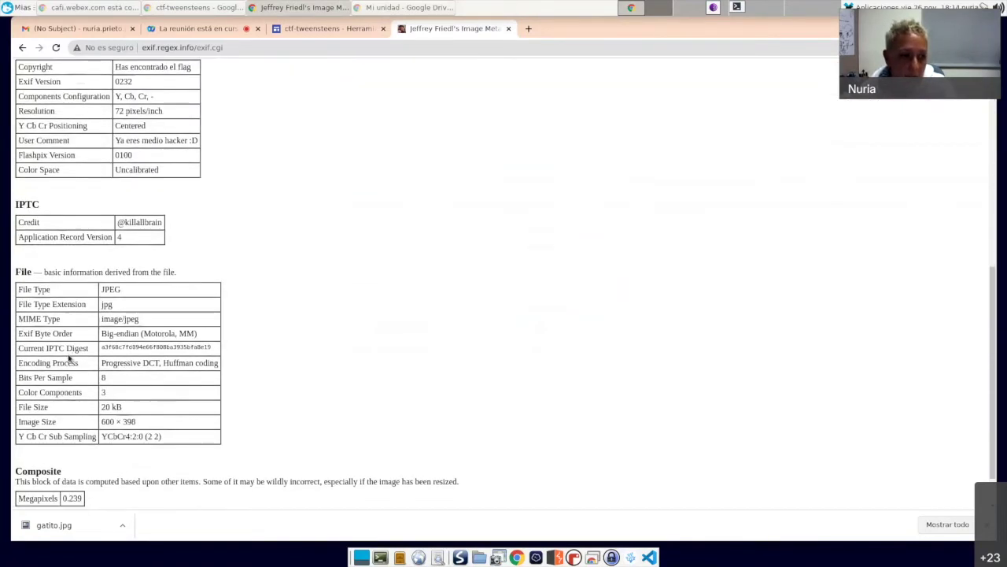
{"action": "scroll", "coordinate": [59, 389], "scroll_direction": "up", "scroll_amount": 1}
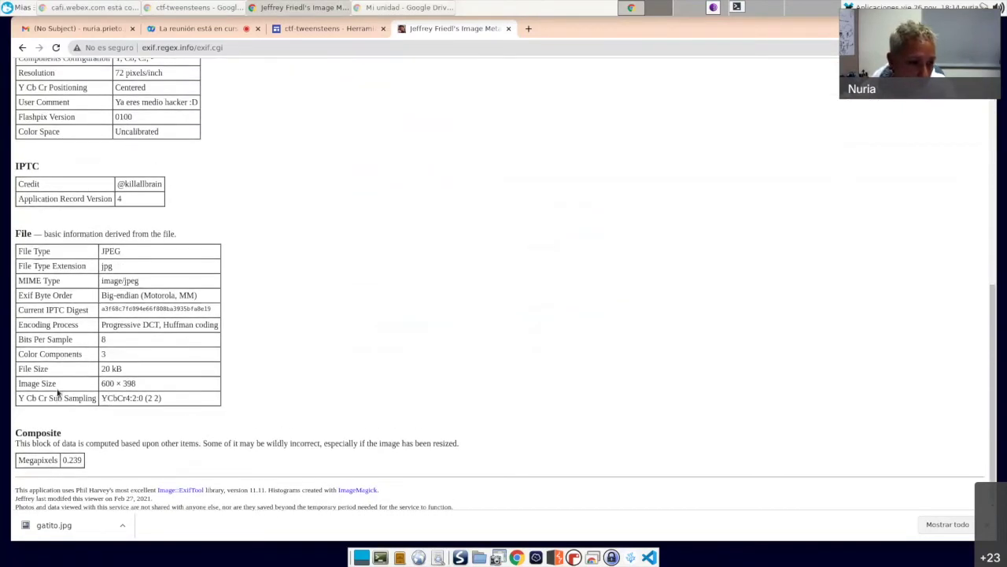
{"action": "scroll", "coordinate": [59, 389], "scroll_direction": "up", "scroll_amount": 8}
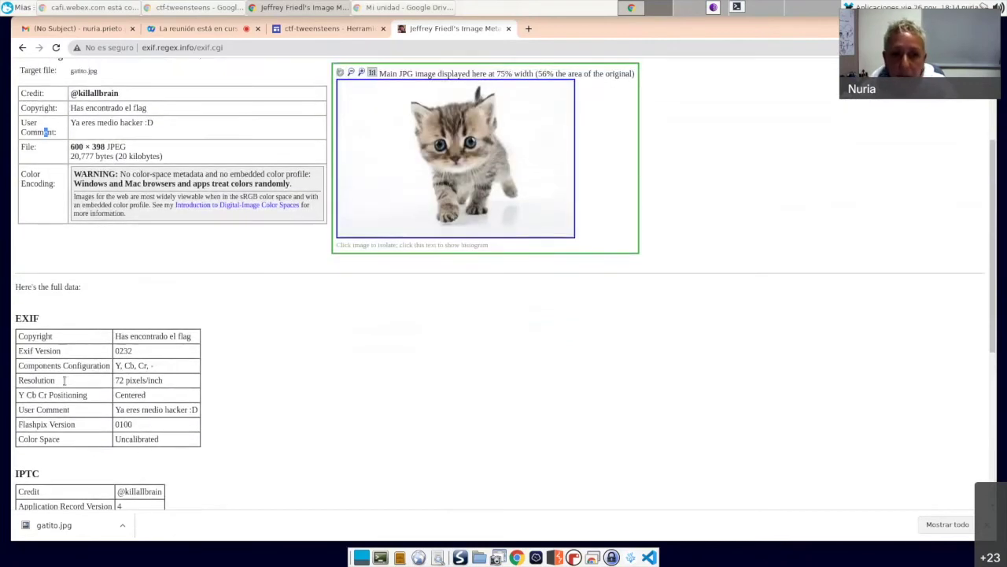
{"action": "scroll", "coordinate": [66, 383], "scroll_direction": "up", "scroll_amount": 1}
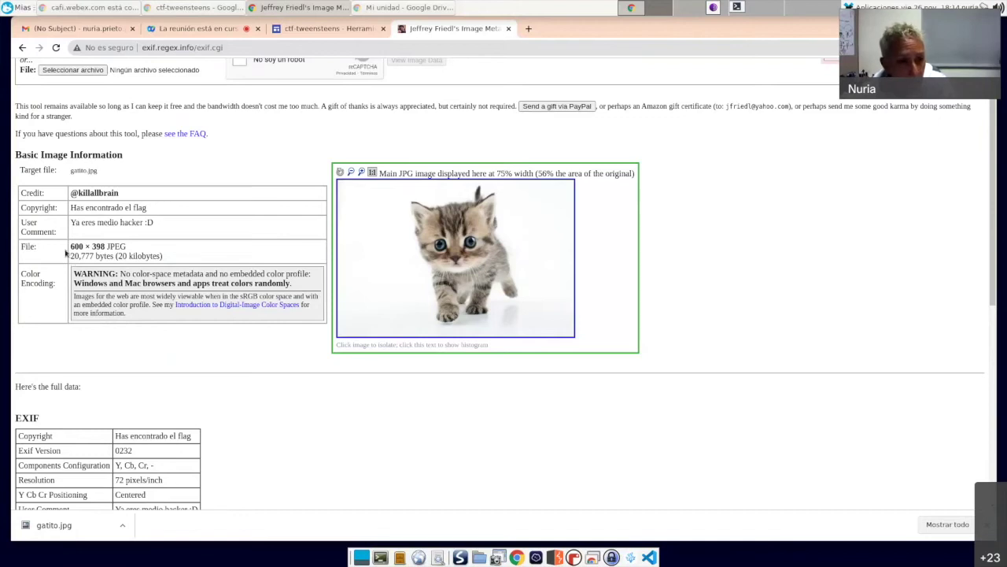
{"action": "left_click_drag", "start_coordinate": [168, 224], "coordinate": [22, 192]}
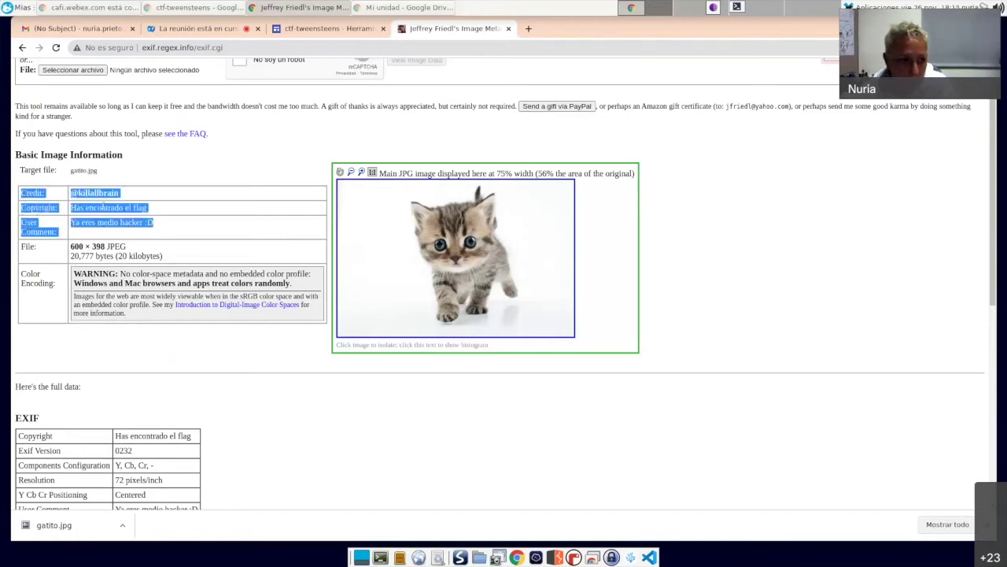
{"action": "left_click", "coordinate": [136, 192]}
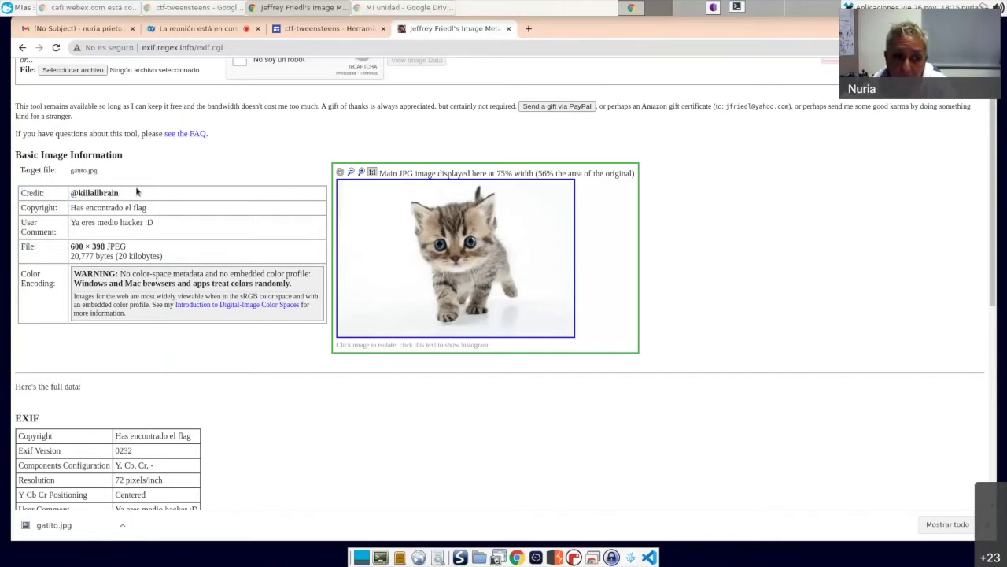
{"action": "left_click_drag", "start_coordinate": [71, 192], "coordinate": [82, 192]}
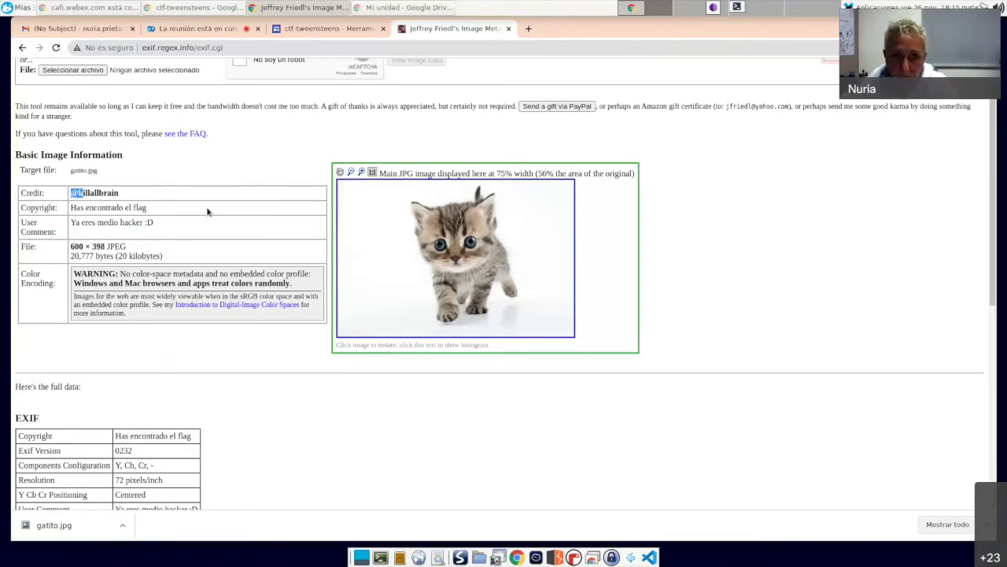
{"action": "left_click", "coordinate": [74, 207]}
{"action": "left_click_drag", "start_coordinate": [68, 210], "coordinate": [197, 210]}
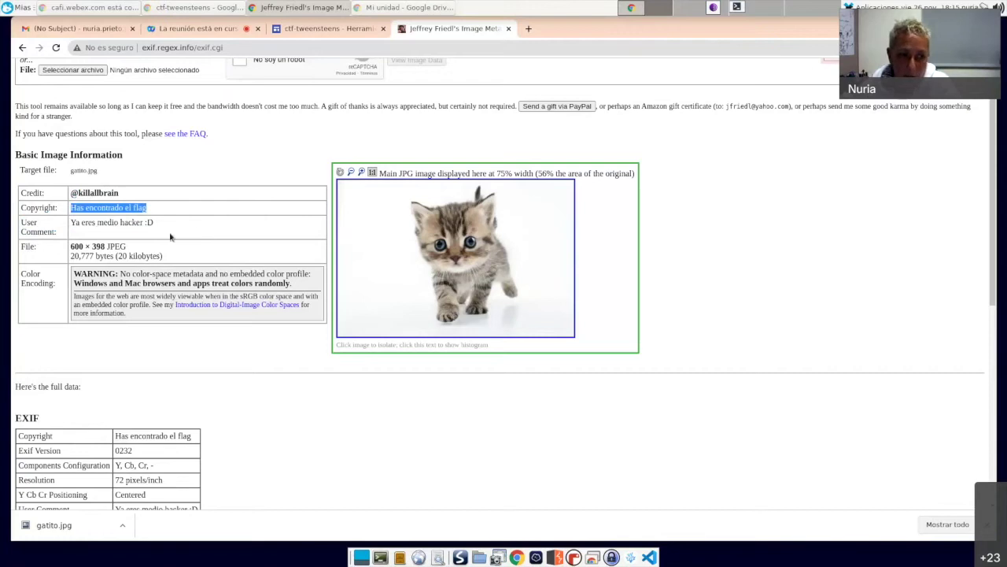
{"action": "left_click", "coordinate": [198, 229]}
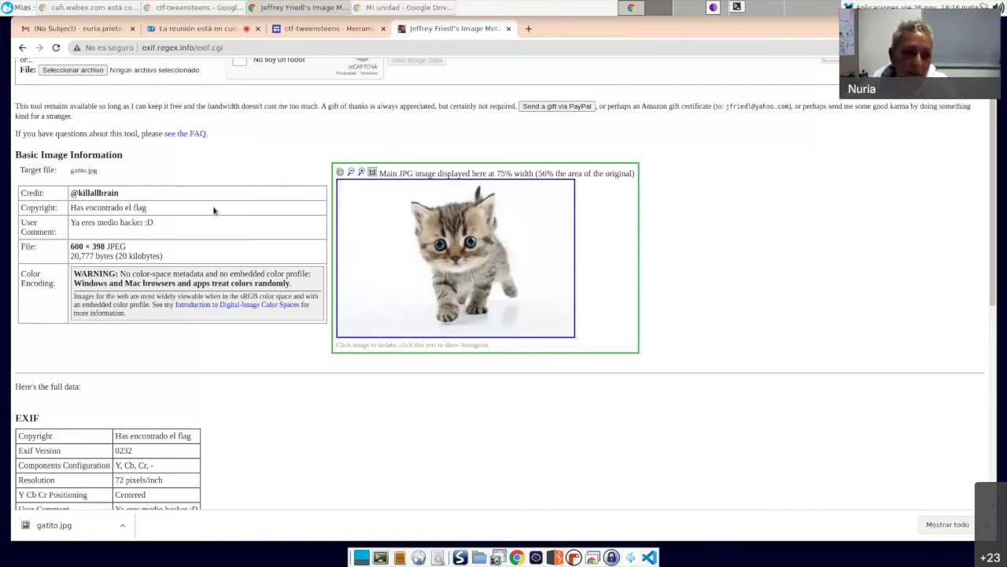
{"action": "scroll", "coordinate": [218, 367], "scroll_direction": "up", "scroll_amount": 2}
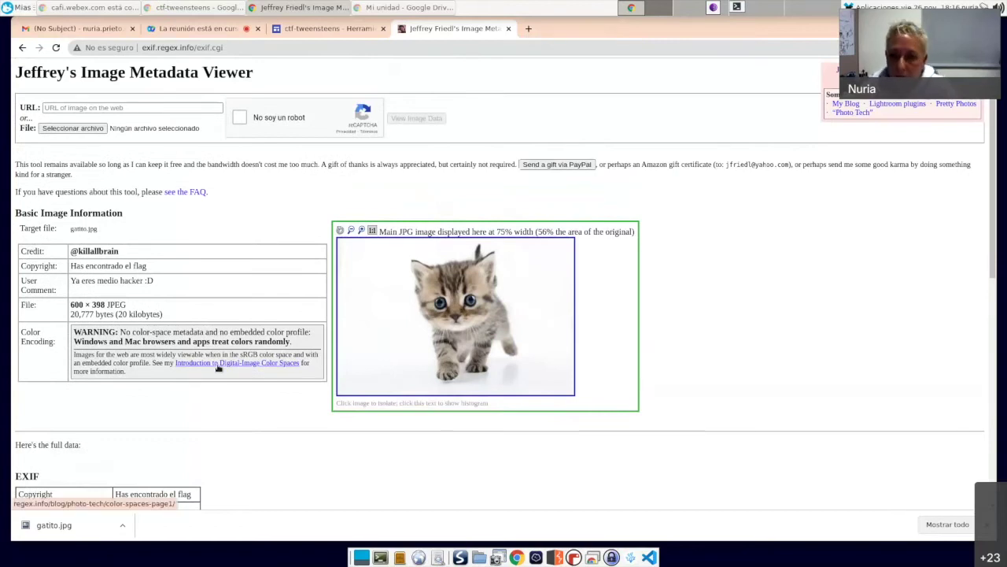
{"action": "scroll", "coordinate": [362, 507], "scroll_direction": "down", "scroll_amount": 3}
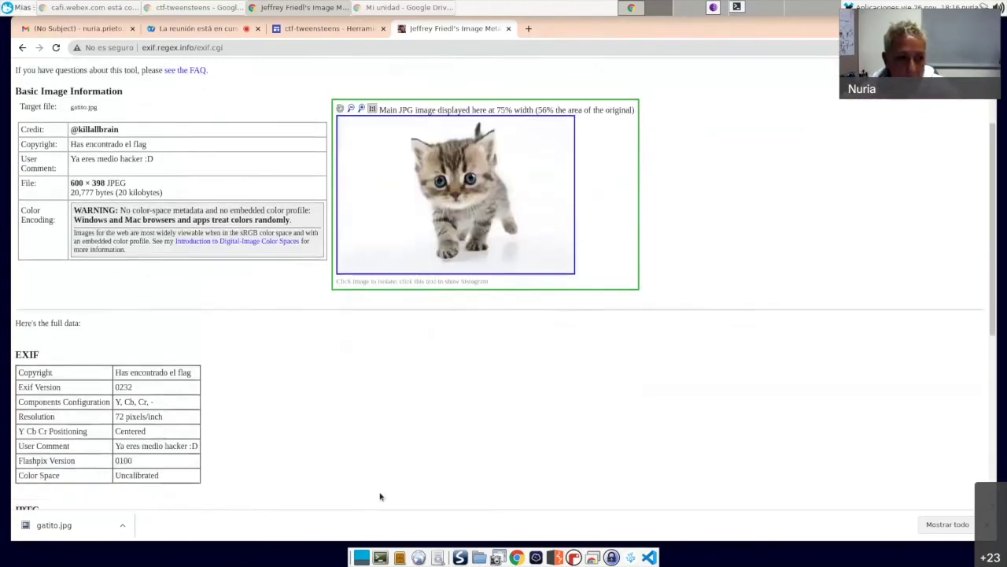
{"action": "scroll", "coordinate": [380, 496], "scroll_direction": "down", "scroll_amount": 1}
{"action": "scroll", "coordinate": [399, 445], "scroll_direction": "up", "scroll_amount": 2}
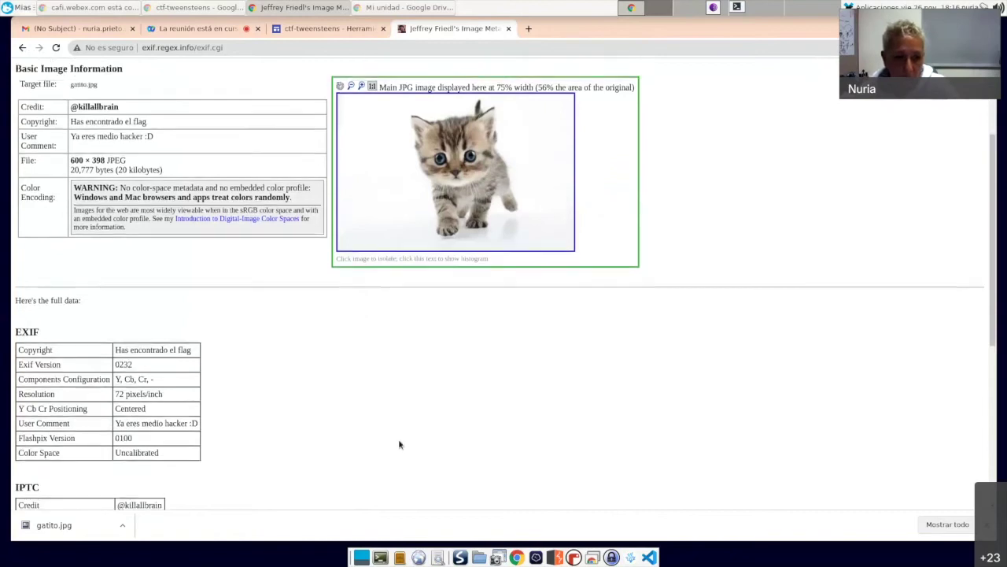
{"action": "scroll", "coordinate": [399, 445], "scroll_direction": "up", "scroll_amount": 4}
Step: Analyse Descargas > taller > IMG_1709.JPG, showing it was taken with an Apple iPhone 7
{"action": "left_click", "coordinate": [75, 128]}
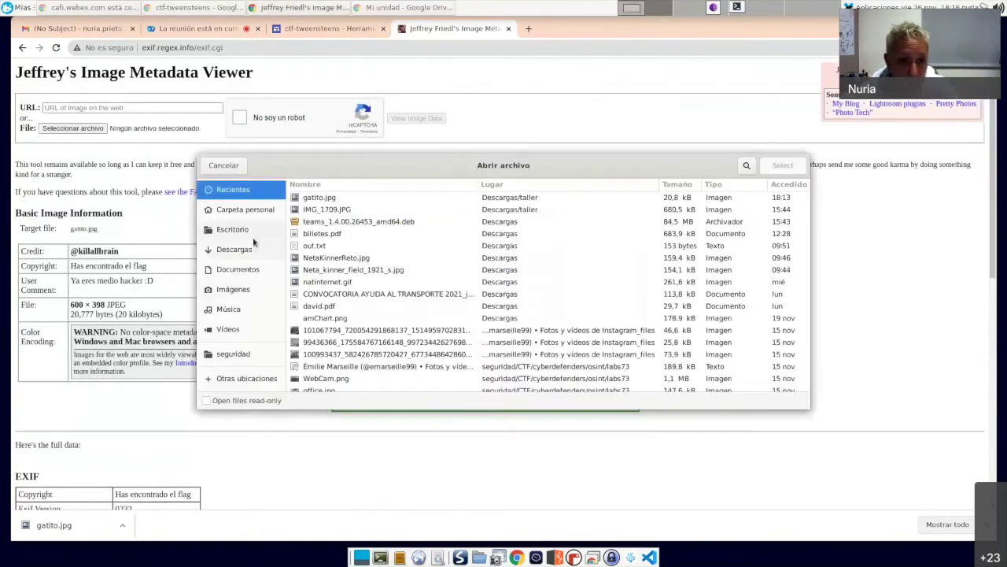
{"action": "left_click", "coordinate": [235, 248]}
{"action": "double_click", "coordinate": [323, 222]}
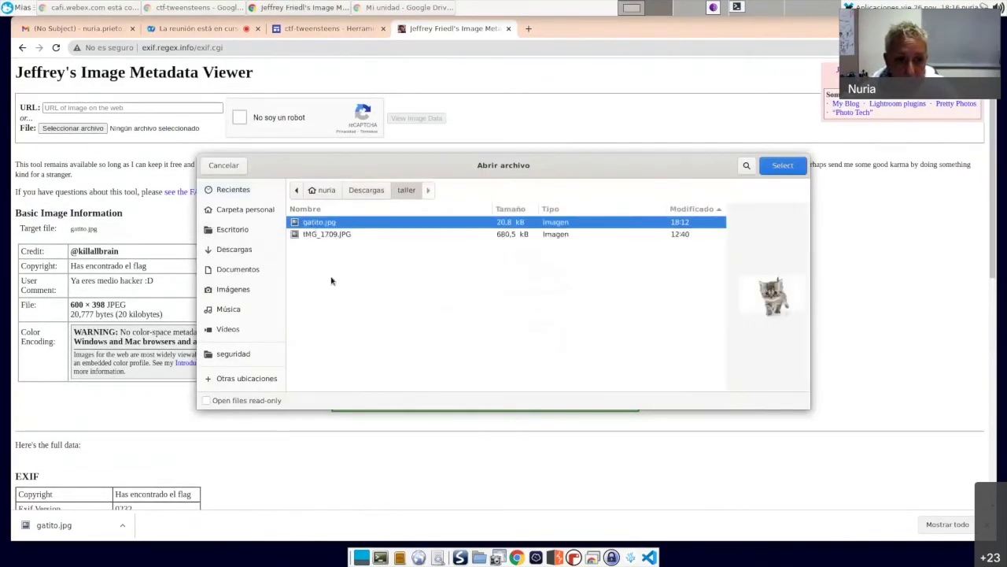
{"action": "left_click", "coordinate": [329, 234]}
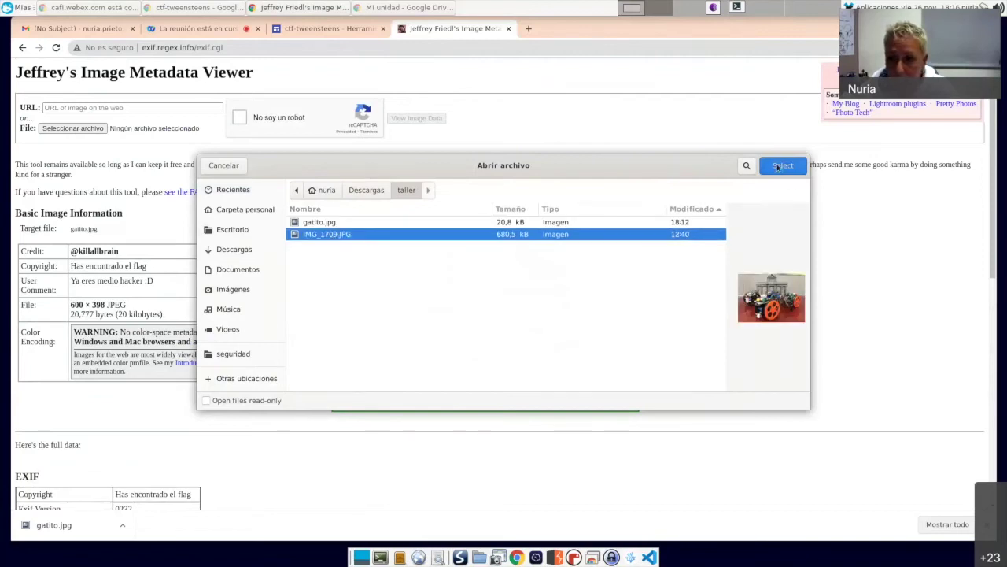
{"action": "left_click", "coordinate": [779, 166]}
{"action": "left_click", "coordinate": [240, 117]}
{"action": "left_click", "coordinate": [418, 120]}
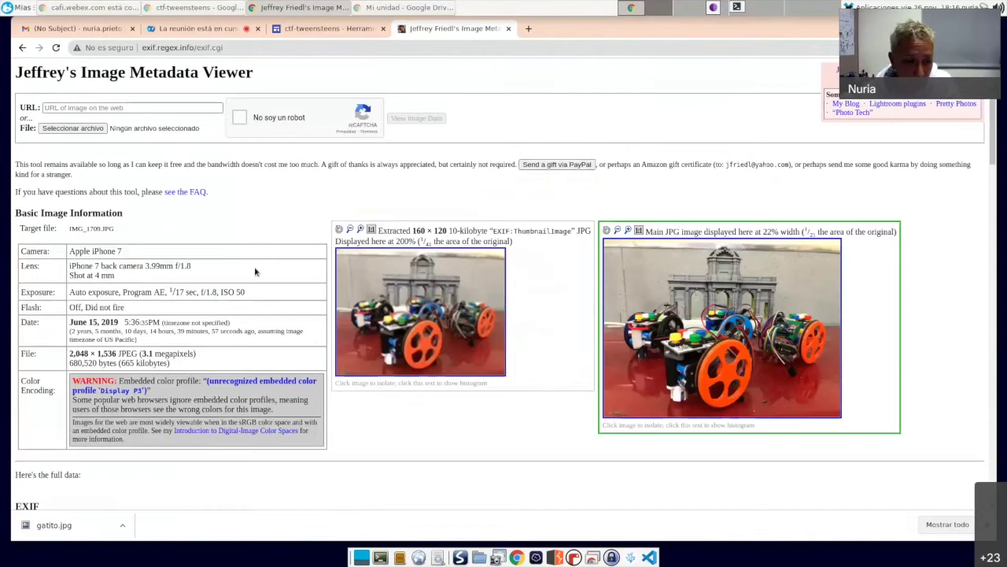
{"action": "scroll", "coordinate": [255, 267], "scroll_direction": "down", "scroll_amount": 6}
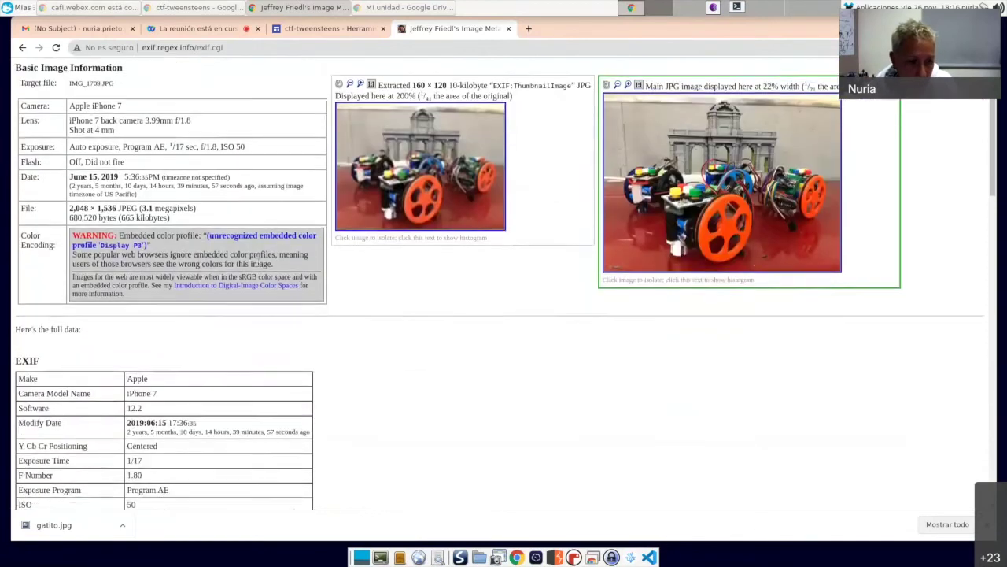
{"action": "scroll", "coordinate": [259, 262], "scroll_direction": "down", "scroll_amount": 7}
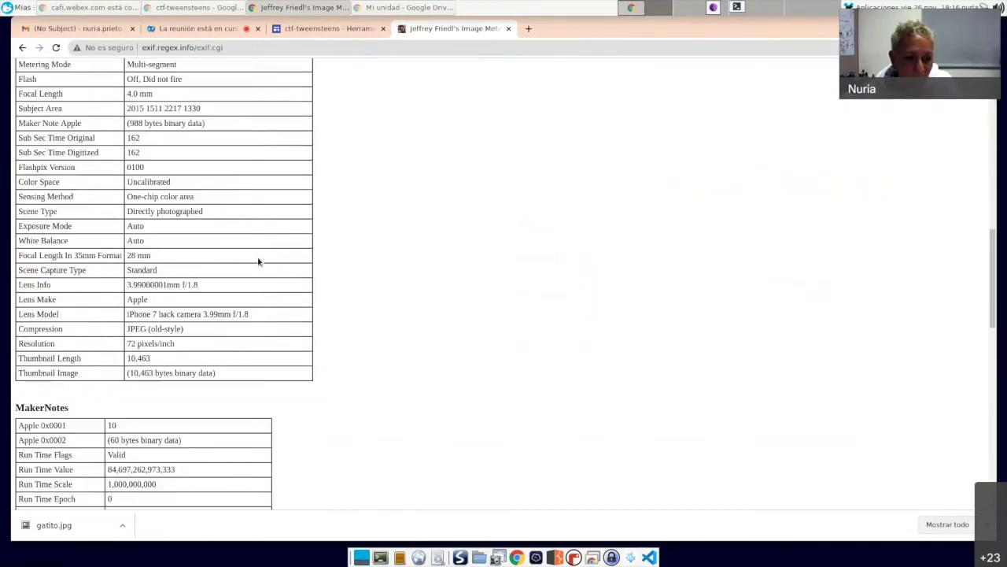
{"action": "scroll", "coordinate": [259, 262], "scroll_direction": "down", "scroll_amount": 8}
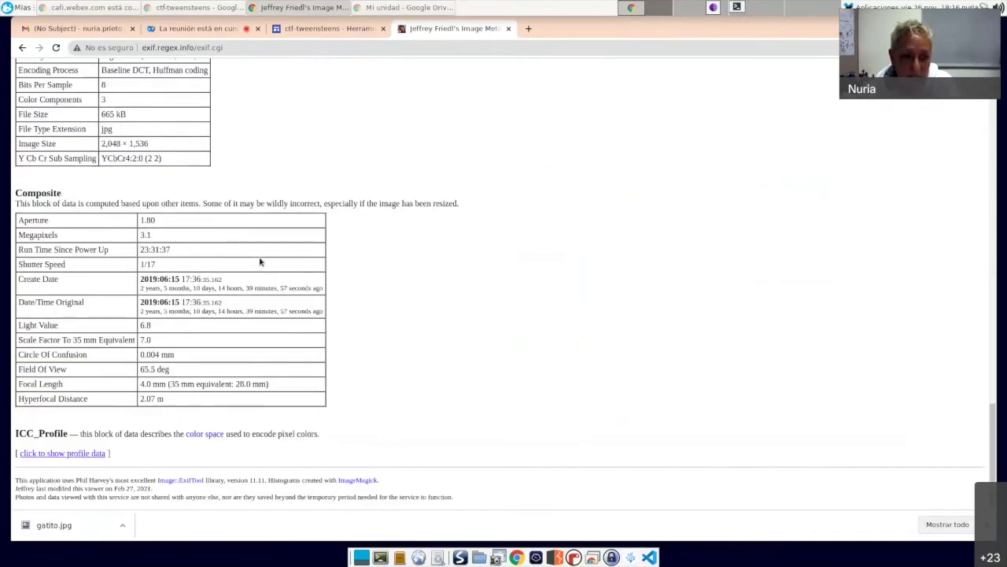
{"action": "scroll", "coordinate": [260, 262], "scroll_direction": "up", "scroll_amount": 5}
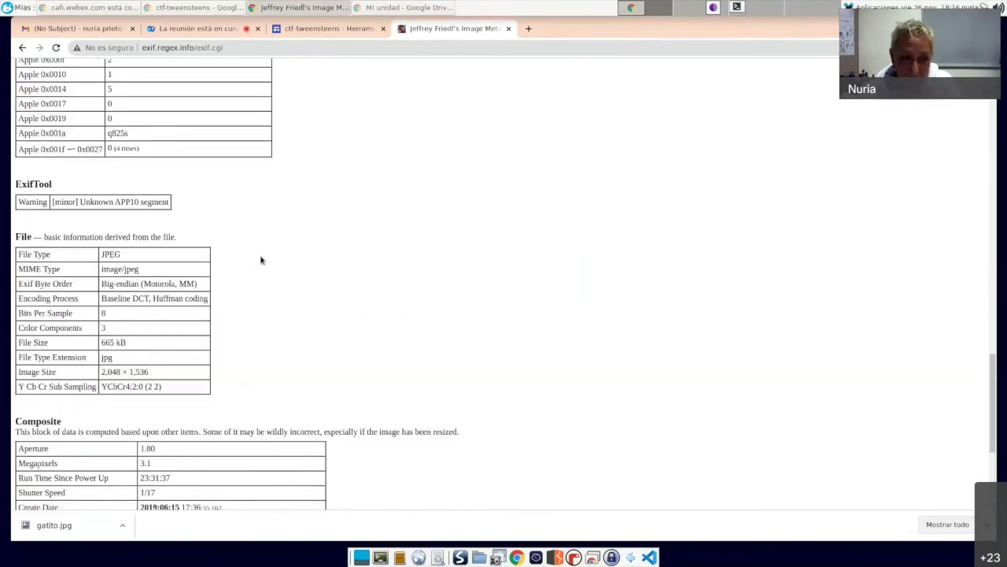
{"action": "scroll", "coordinate": [262, 260], "scroll_direction": "up", "scroll_amount": 6}
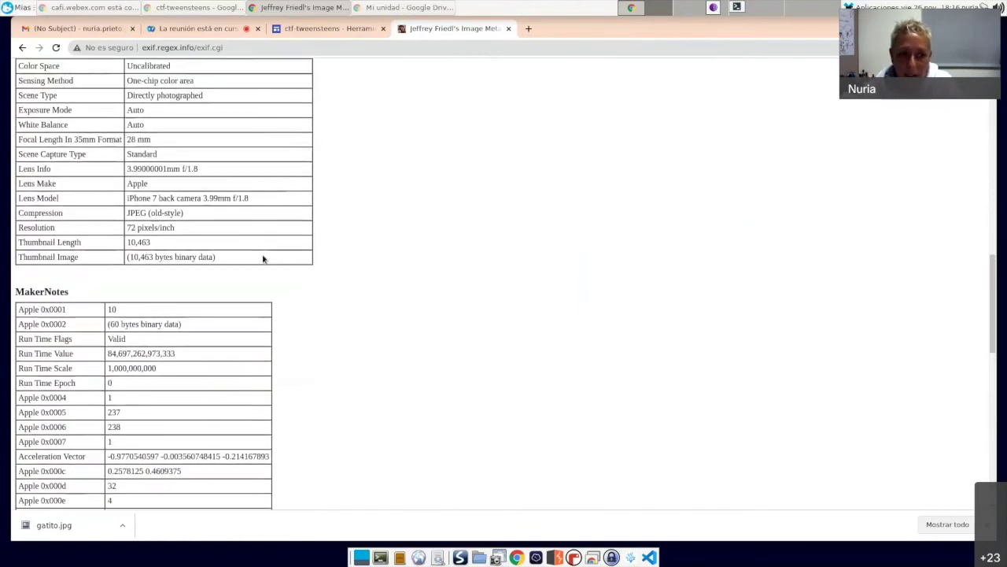
{"action": "scroll", "coordinate": [263, 258], "scroll_direction": "up", "scroll_amount": 6}
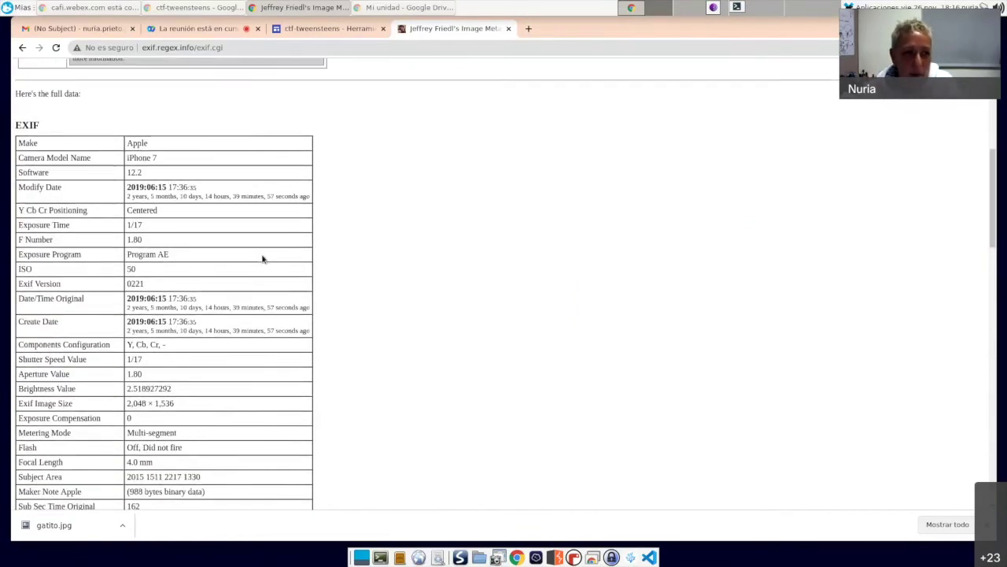
{"action": "scroll", "coordinate": [264, 259], "scroll_direction": "down", "scroll_amount": 2}
{"action": "scroll", "coordinate": [265, 260], "scroll_direction": "up", "scroll_amount": 4}
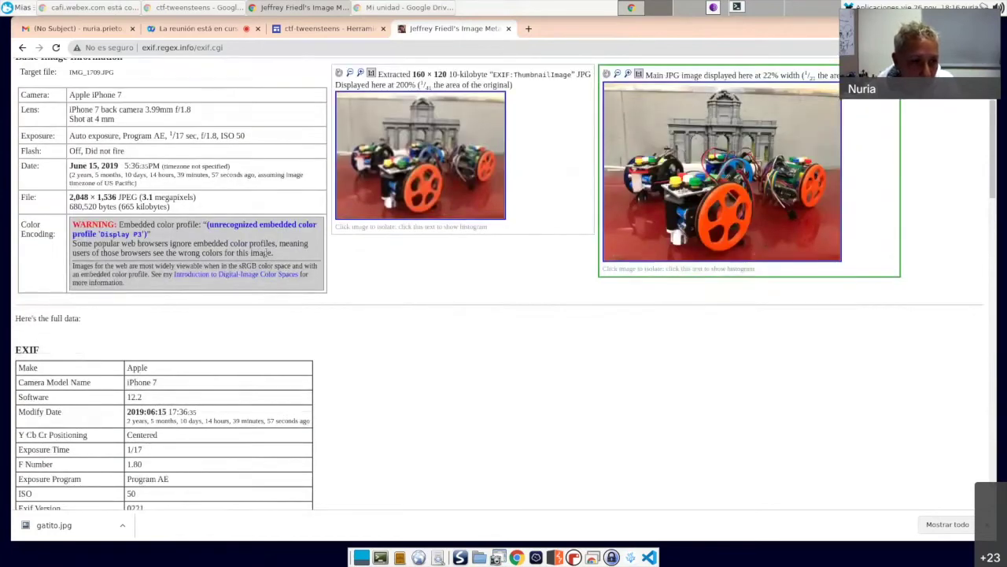
{"action": "left_click_drag", "start_coordinate": [20, 176], "coordinate": [136, 183]}
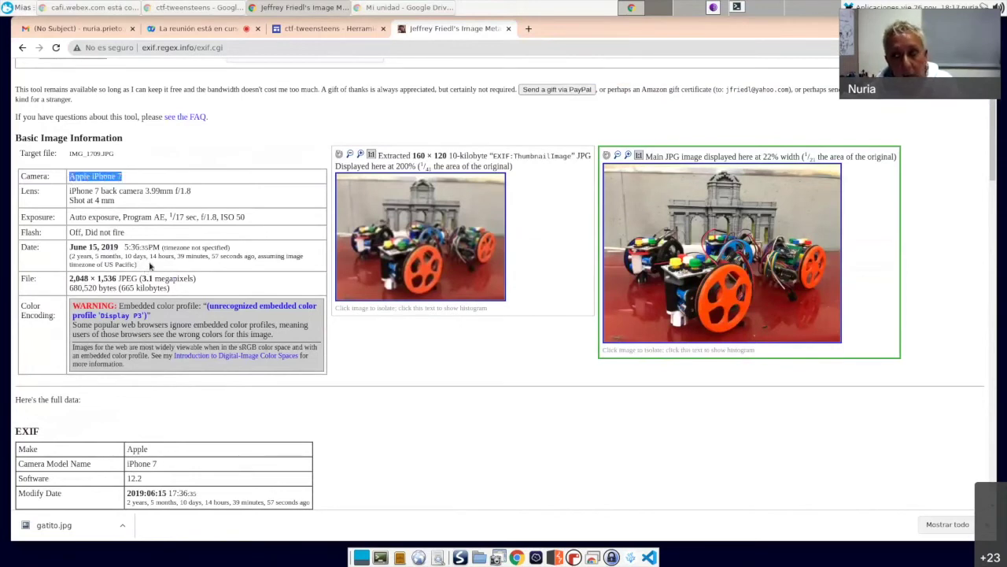
{"action": "left_click_drag", "start_coordinate": [68, 191], "coordinate": [123, 204]}
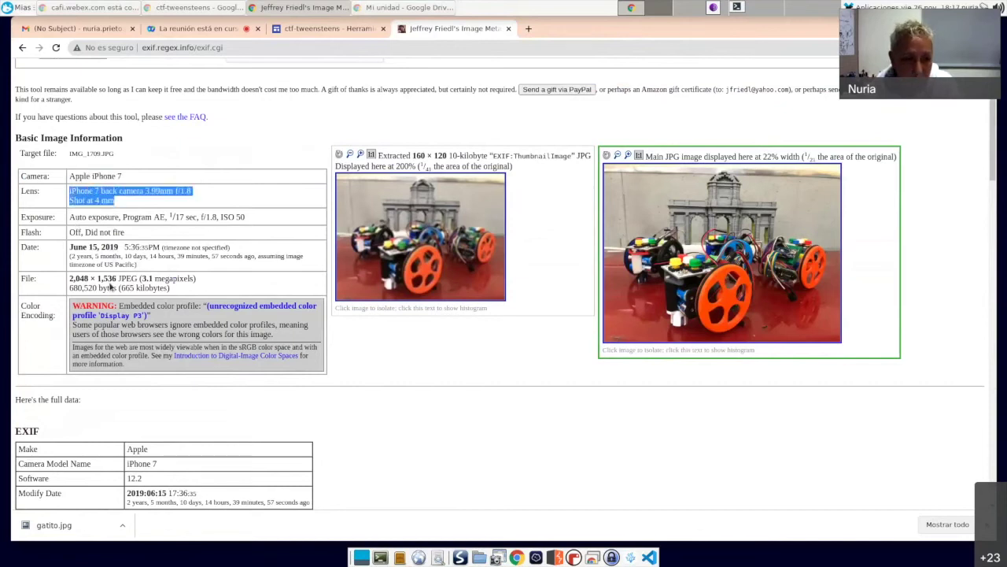
{"action": "scroll", "coordinate": [110, 280], "scroll_direction": "down", "scroll_amount": 1}
{"action": "left_click_drag", "start_coordinate": [68, 222], "coordinate": [150, 244]}
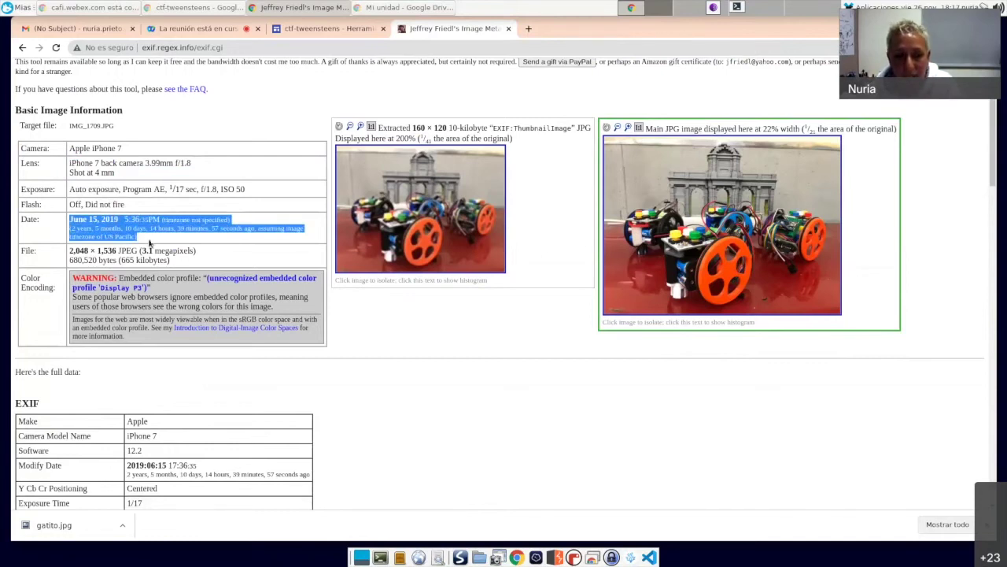
{"action": "scroll", "coordinate": [149, 248], "scroll_direction": "down", "scroll_amount": 2}
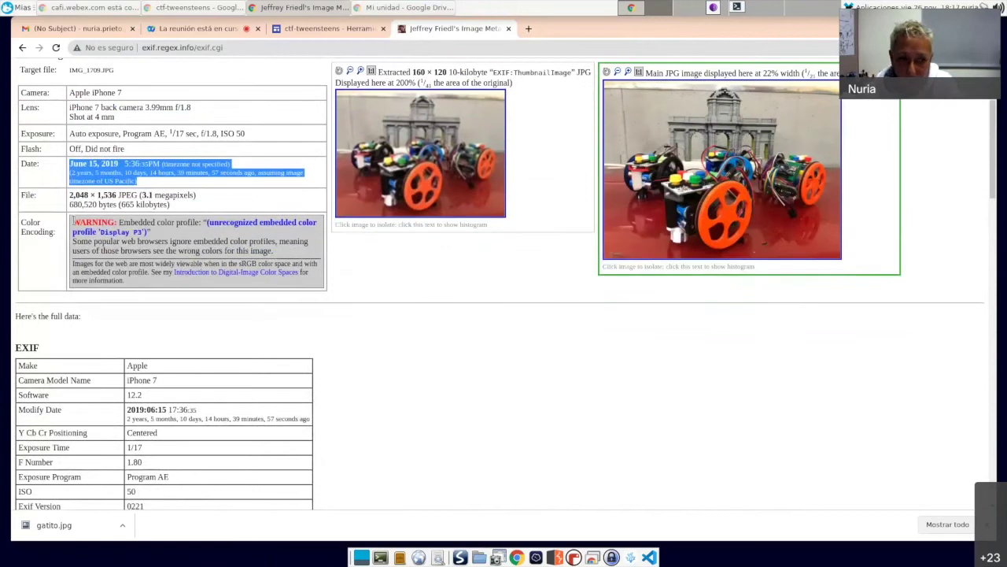
{"action": "left_click", "coordinate": [70, 197]}
{"action": "left_click_drag", "start_coordinate": [70, 196], "coordinate": [189, 206]}
{"action": "left_click", "coordinate": [189, 207]}
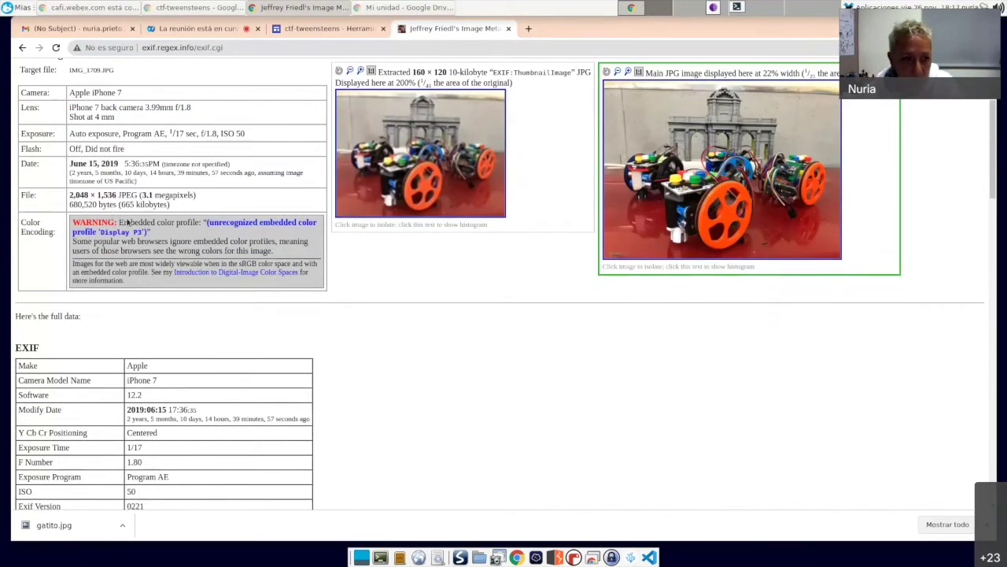
{"action": "scroll", "coordinate": [130, 223], "scroll_direction": "down", "scroll_amount": 2}
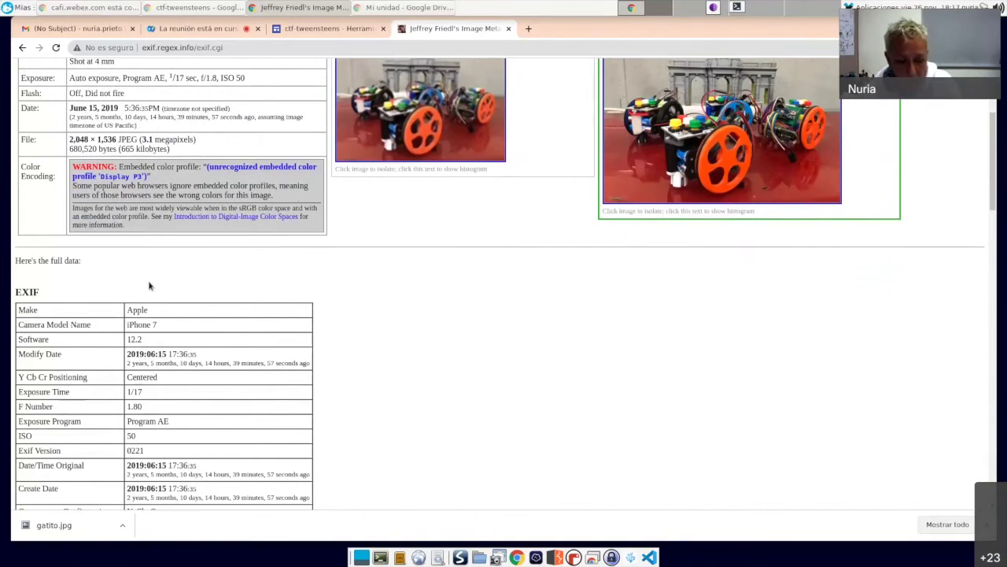
{"action": "scroll", "coordinate": [149, 285], "scroll_direction": "down", "scroll_amount": 4}
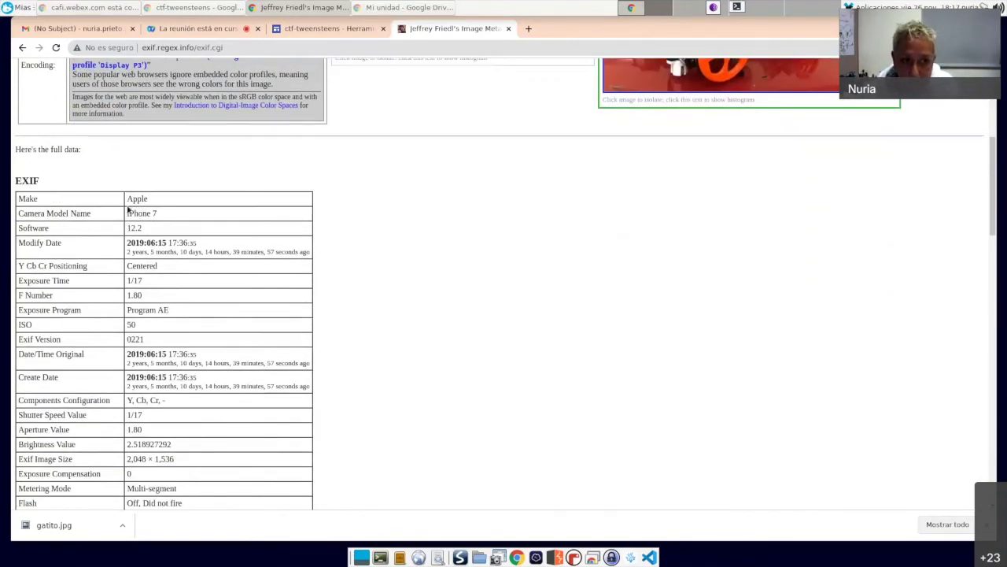
{"action": "left_click_drag", "start_coordinate": [127, 199], "coordinate": [154, 213]}
{"action": "left_click", "coordinate": [126, 214]}
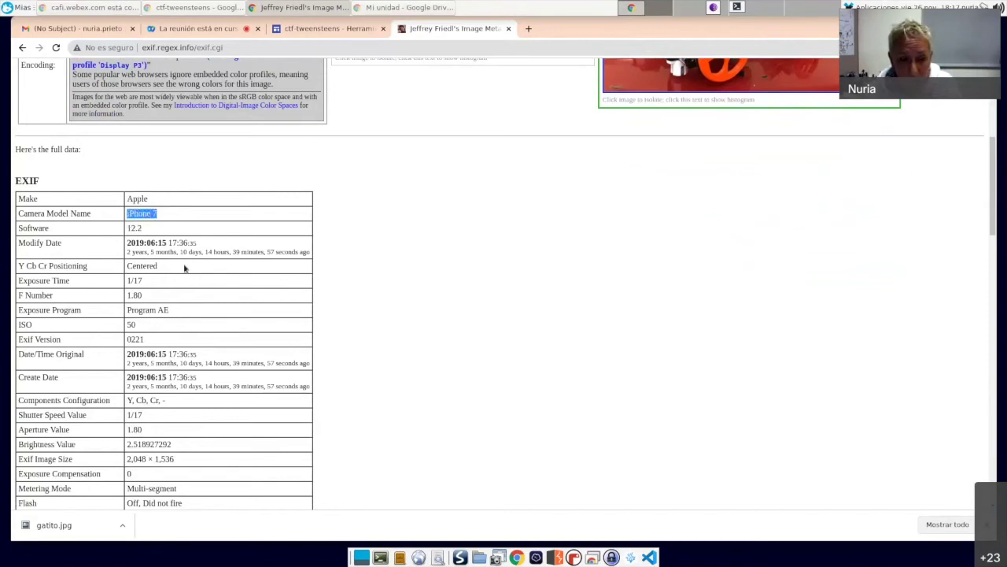
{"action": "left_click_drag", "start_coordinate": [127, 228], "coordinate": [145, 228]}
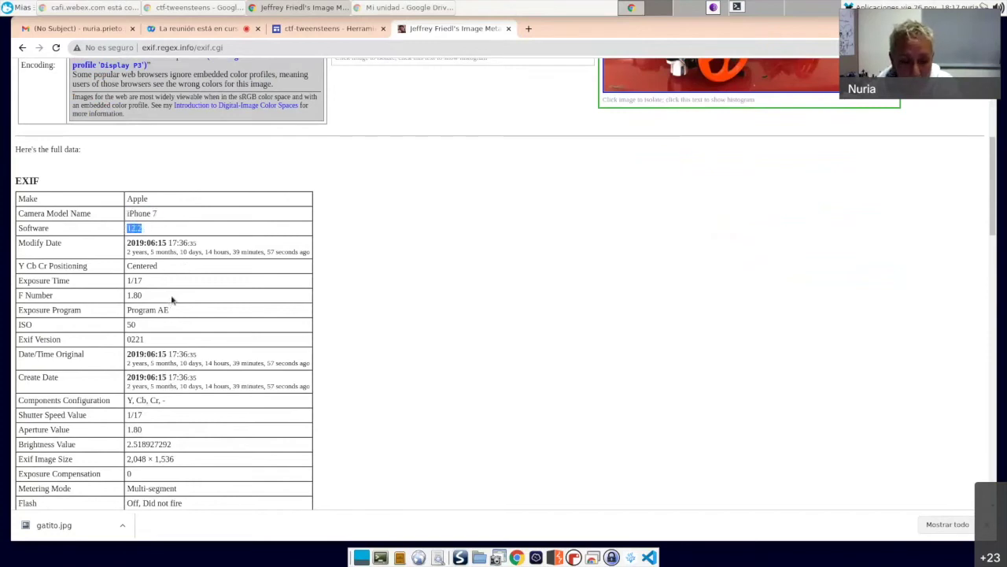
{"action": "scroll", "coordinate": [172, 299], "scroll_direction": "down", "scroll_amount": 2}
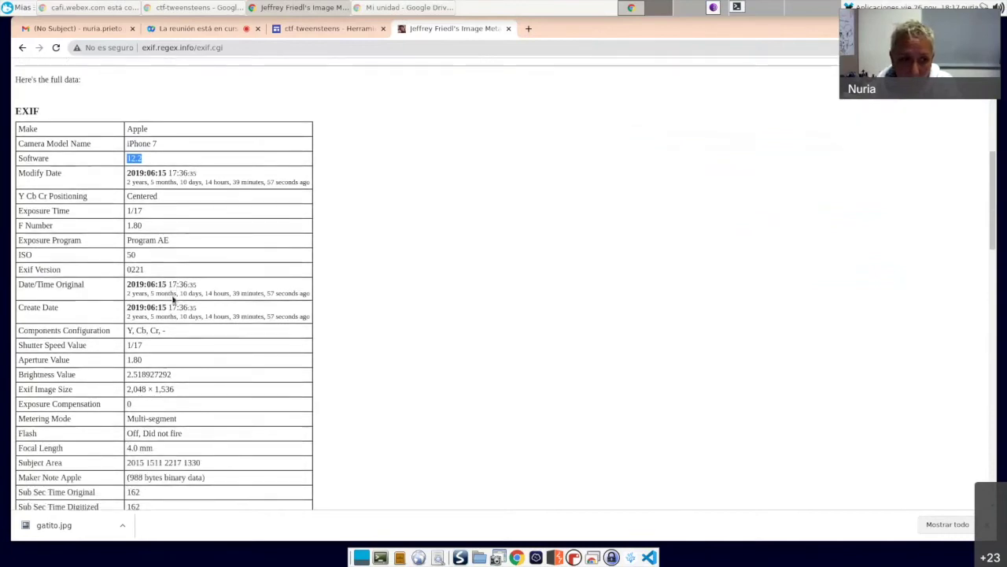
{"action": "left_click_drag", "start_coordinate": [127, 160], "coordinate": [281, 175]}
{"action": "scroll", "coordinate": [196, 281], "scroll_direction": "down", "scroll_amount": 2}
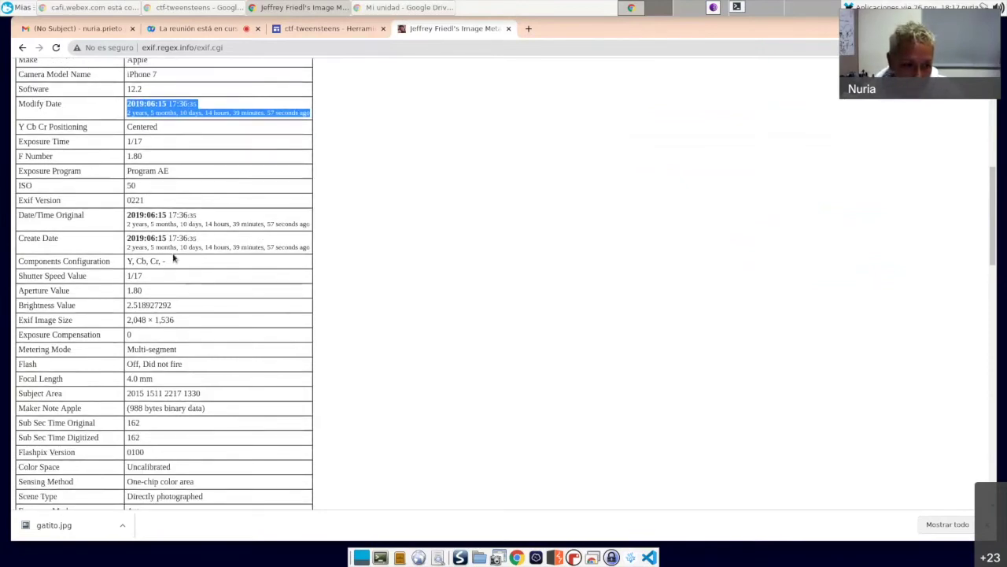
{"action": "scroll", "coordinate": [161, 272], "scroll_direction": "down", "scroll_amount": 4}
{"action": "scroll", "coordinate": [147, 288], "scroll_direction": "down", "scroll_amount": 2}
{"action": "scroll", "coordinate": [146, 287], "scroll_direction": "up", "scroll_amount": 4}
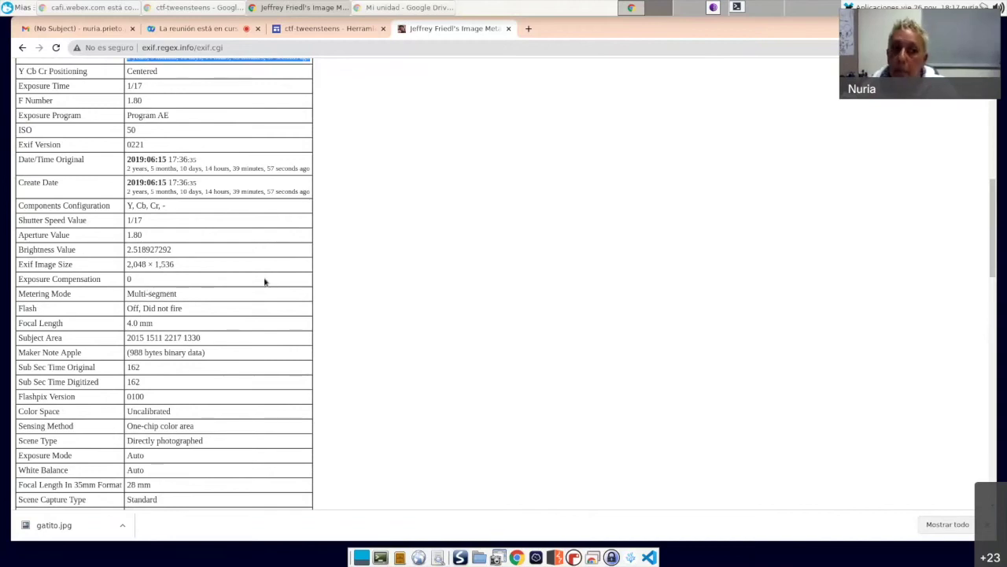
{"action": "scroll", "coordinate": [265, 281], "scroll_direction": "up", "scroll_amount": 5}
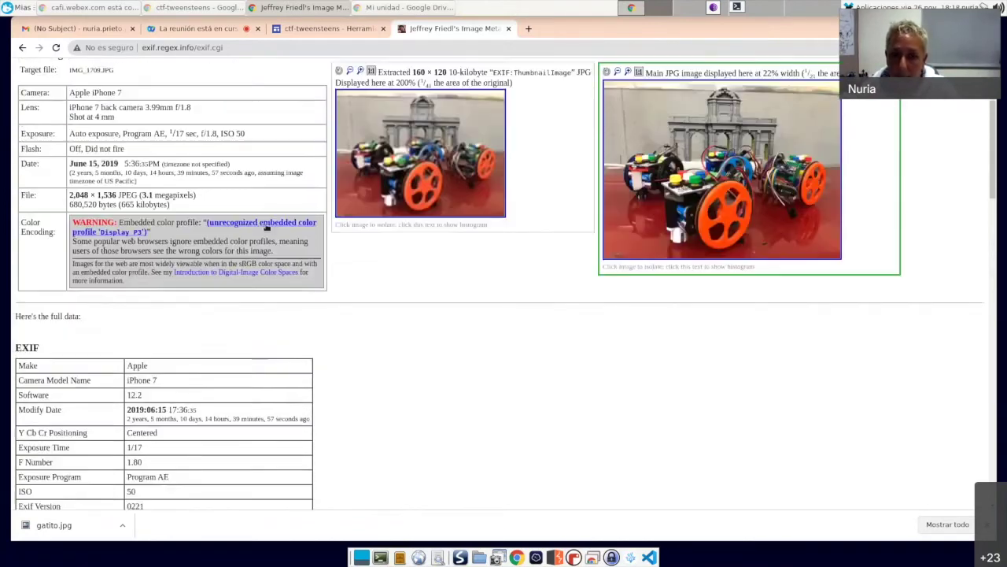
Step: Highlight the Camera value 'Apple iPhone 7', then close the metadata viewer tab
{"action": "scroll", "coordinate": [267, 227], "scroll_direction": "up", "scroll_amount": 3}
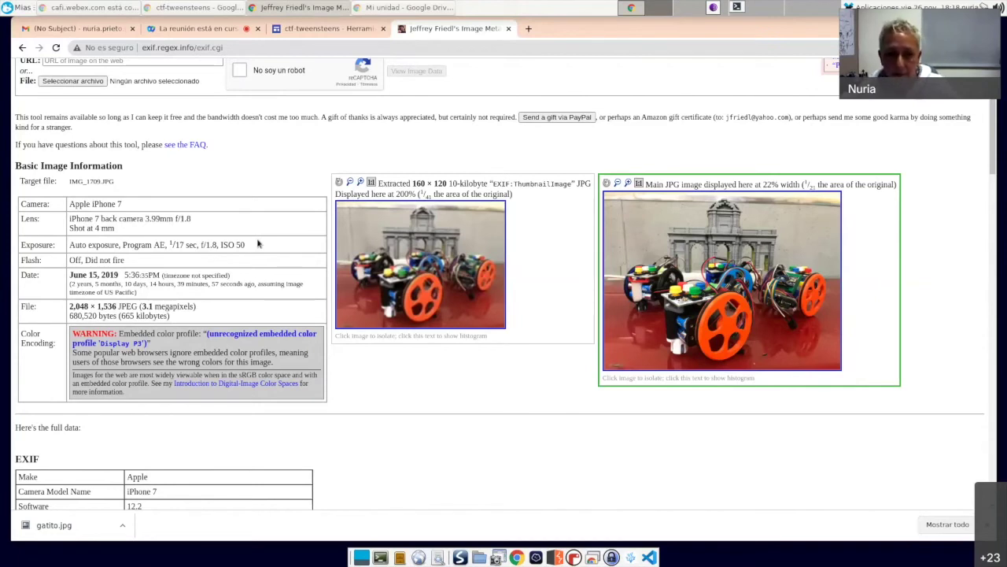
{"action": "scroll", "coordinate": [262, 217], "scroll_direction": "up", "scroll_amount": 1}
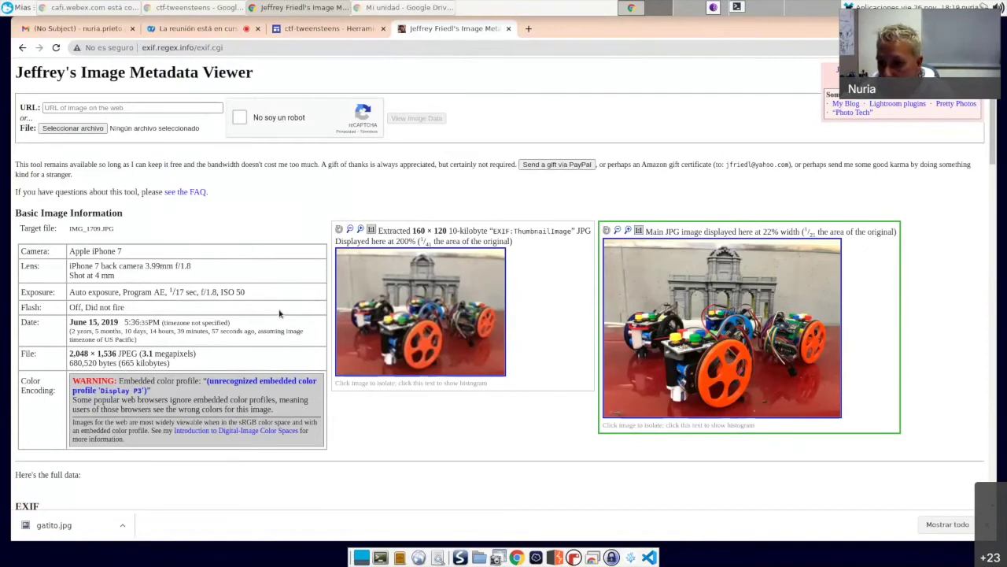
{"action": "left_click_drag", "start_coordinate": [69, 251], "coordinate": [123, 251]}
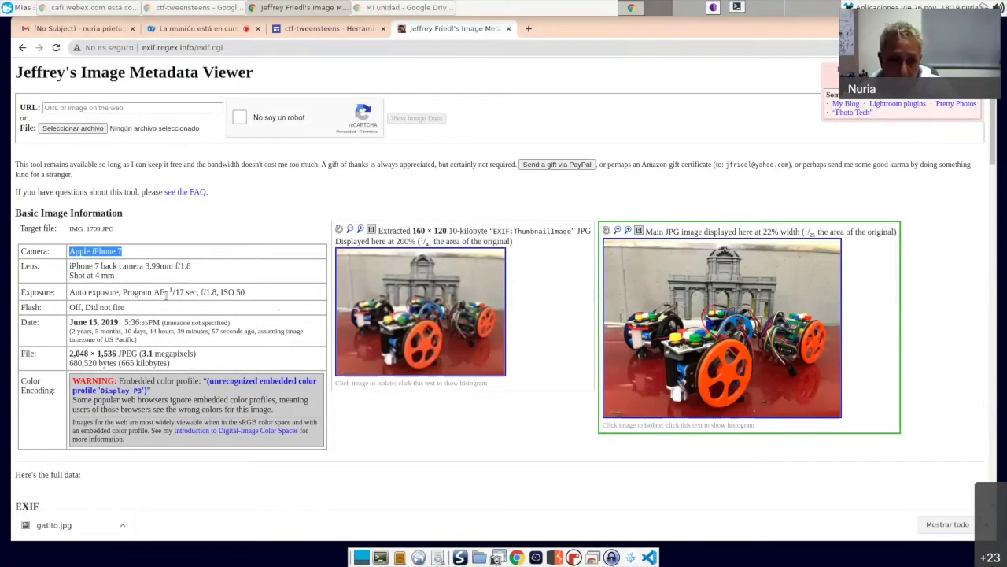
{"action": "scroll", "coordinate": [166, 292], "scroll_direction": "down", "scroll_amount": 4}
{"action": "scroll", "coordinate": [166, 295], "scroll_direction": "up", "scroll_amount": 2}
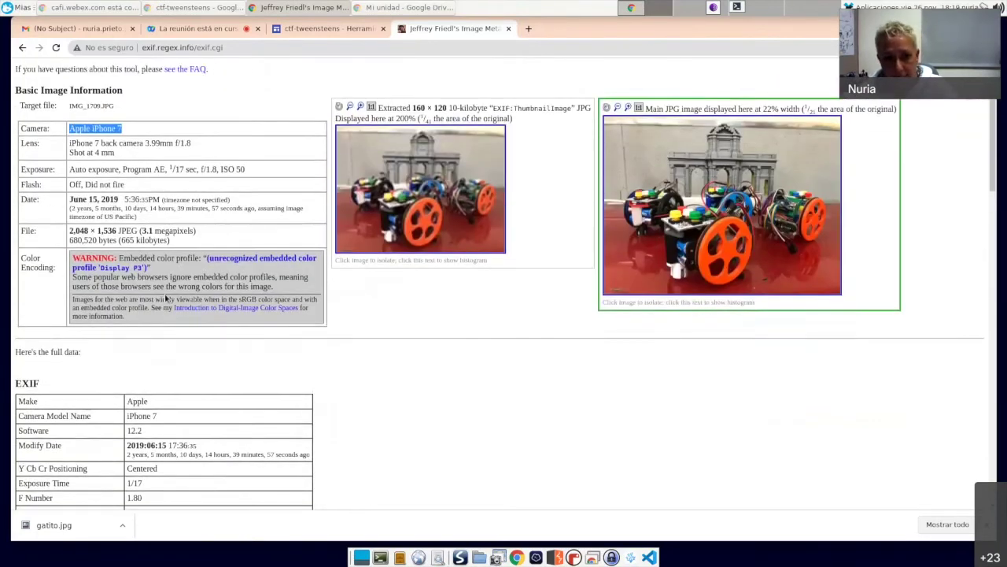
{"action": "scroll", "coordinate": [166, 298], "scroll_direction": "up", "scroll_amount": 1}
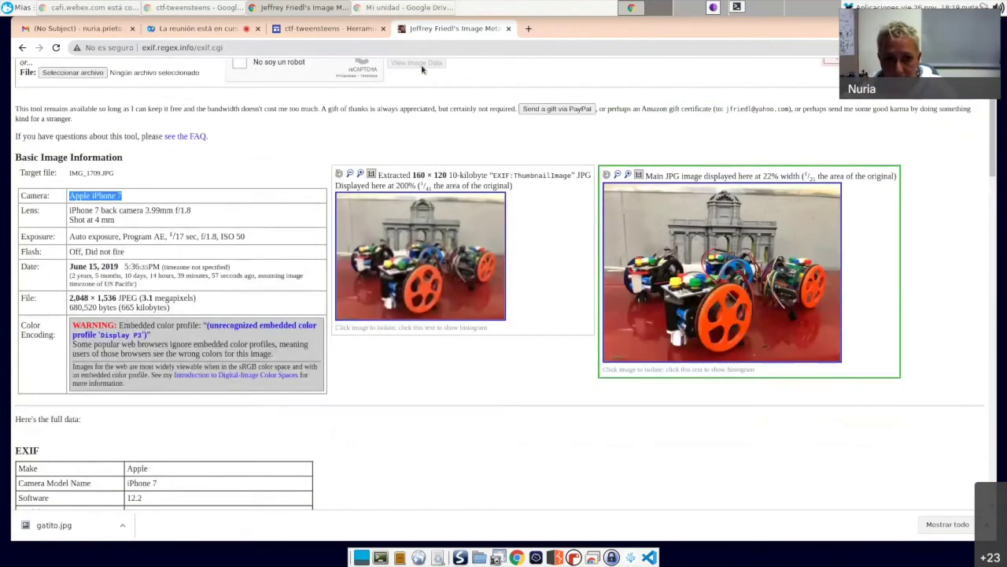
{"action": "left_click", "coordinate": [508, 29]}
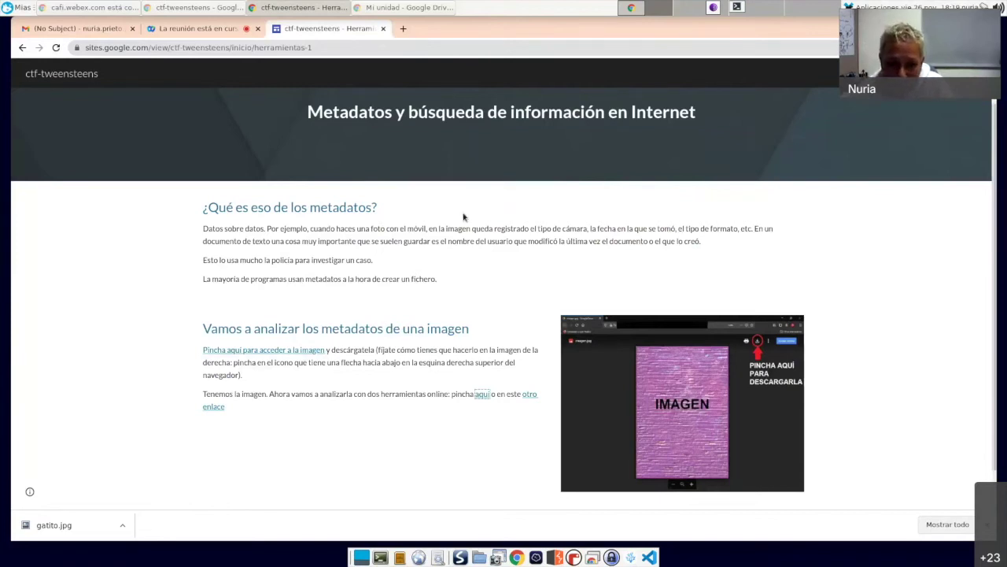
Step: Follow 'ENLACE A OSINT' to the OSINT page and select the credit text it mentions
{"action": "scroll", "coordinate": [463, 217], "scroll_direction": "down", "scroll_amount": 1}
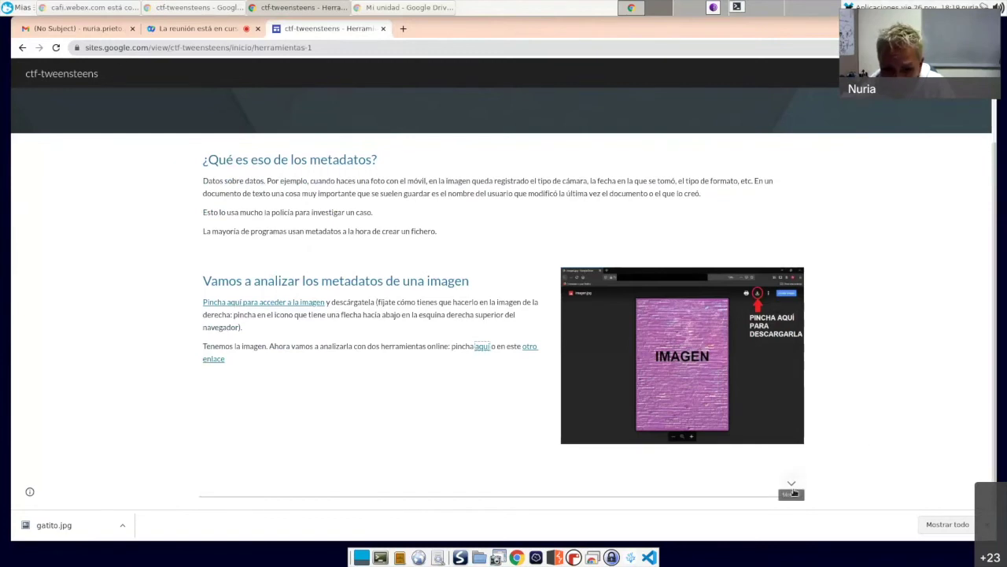
{"action": "left_click", "coordinate": [793, 490]}
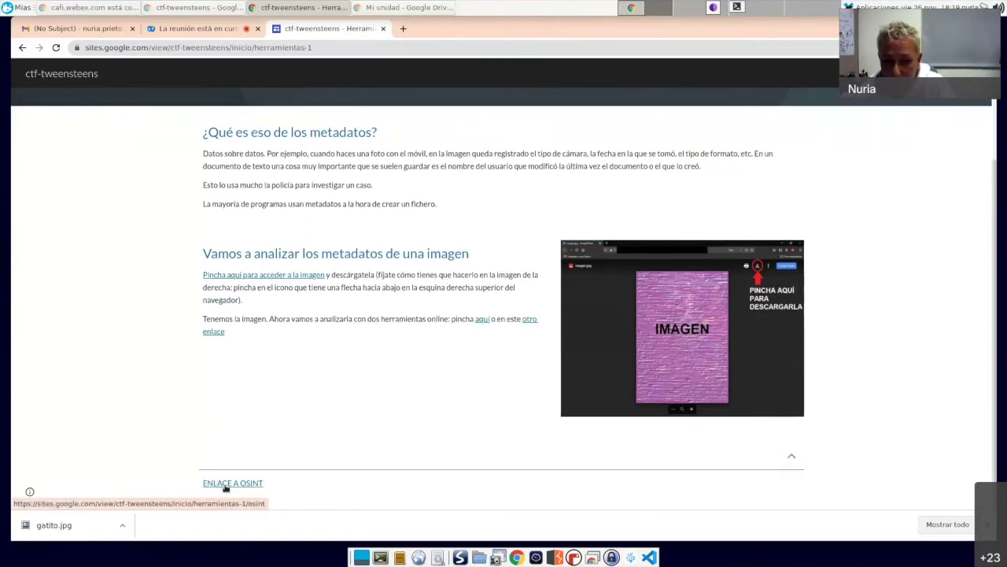
{"action": "left_click", "coordinate": [228, 483]}
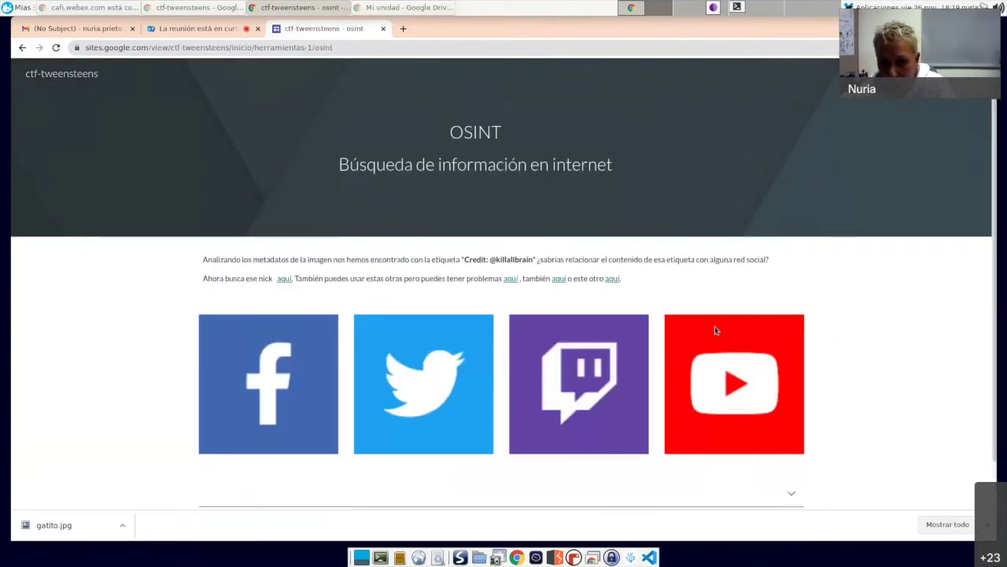
{"action": "scroll", "coordinate": [866, 340], "scroll_direction": "down", "scroll_amount": 1}
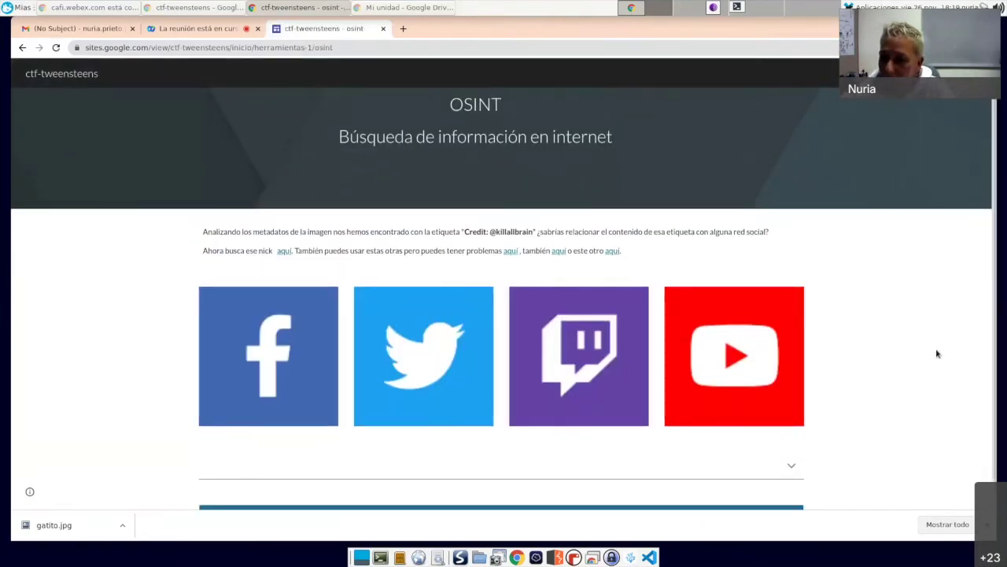
{"action": "left_click", "coordinate": [22, 47]}
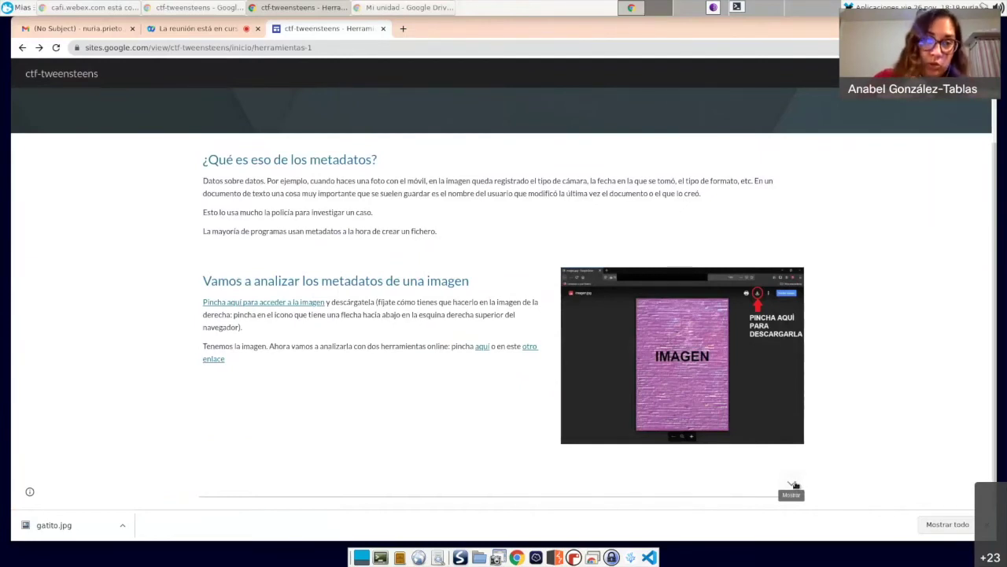
{"action": "left_click", "coordinate": [793, 484]}
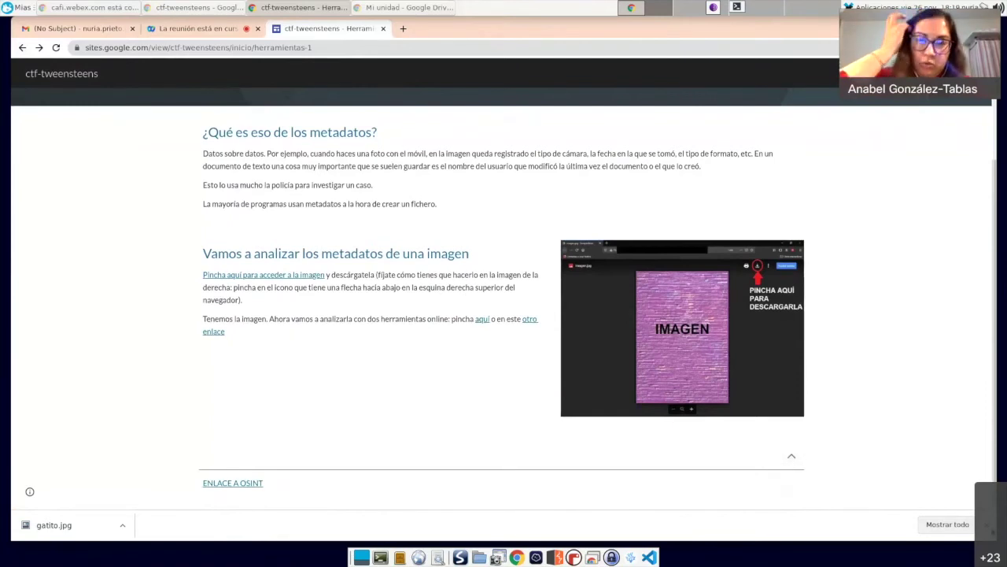
{"action": "left_click", "coordinate": [982, 524]}
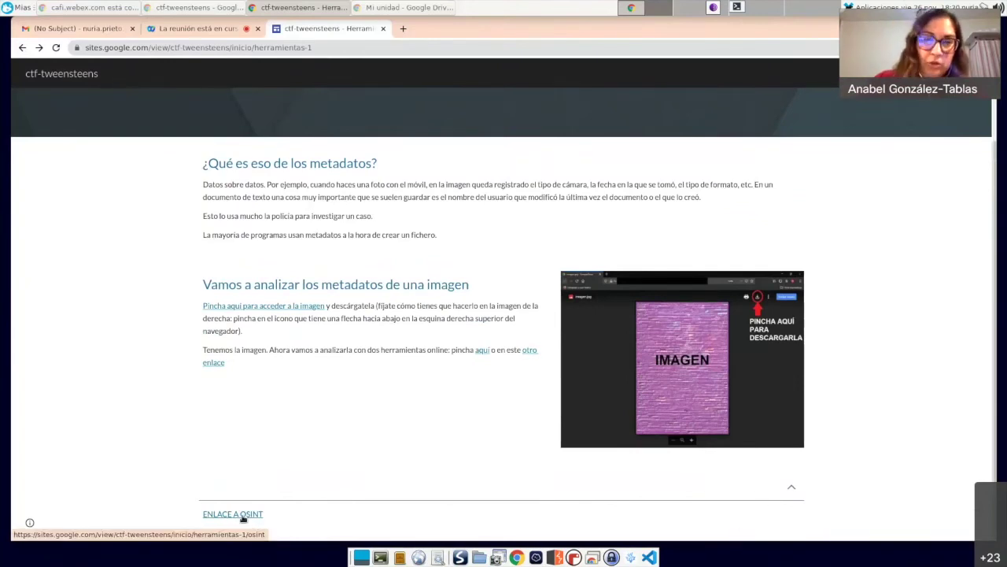
{"action": "left_click", "coordinate": [243, 516]}
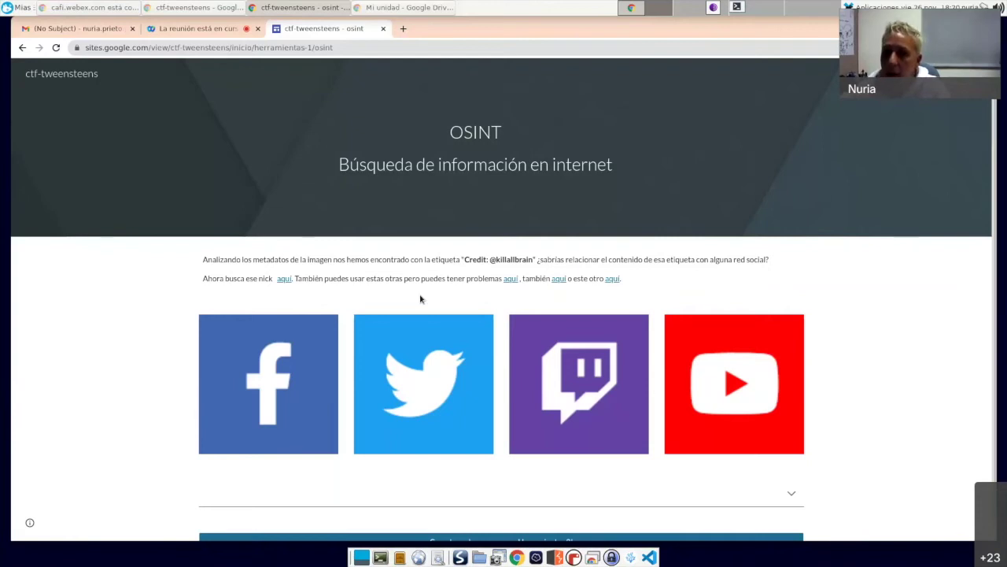
{"action": "left_click_drag", "start_coordinate": [464, 259], "coordinate": [533, 264]}
Step: Open All the Internet from the 'aquí' link and paste the credit nick into its search box
{"action": "left_click", "coordinate": [490, 259]}
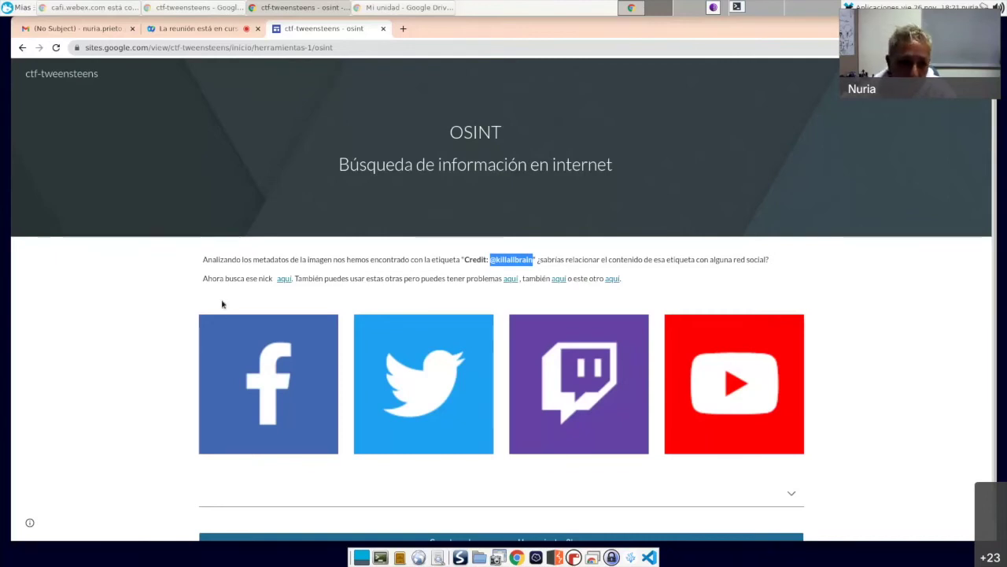
{"action": "left_click", "coordinate": [283, 279]}
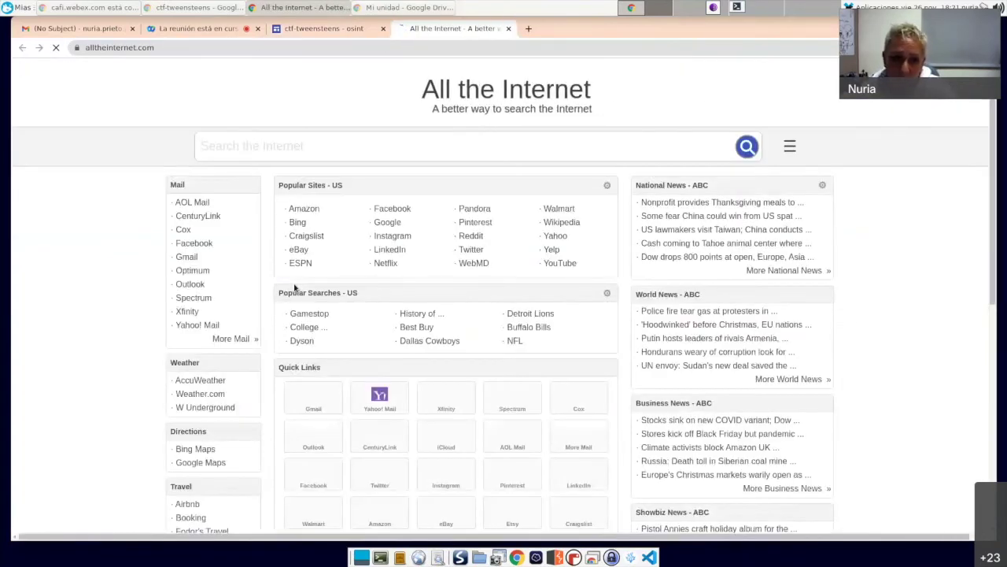
{"action": "left_click", "coordinate": [318, 36]}
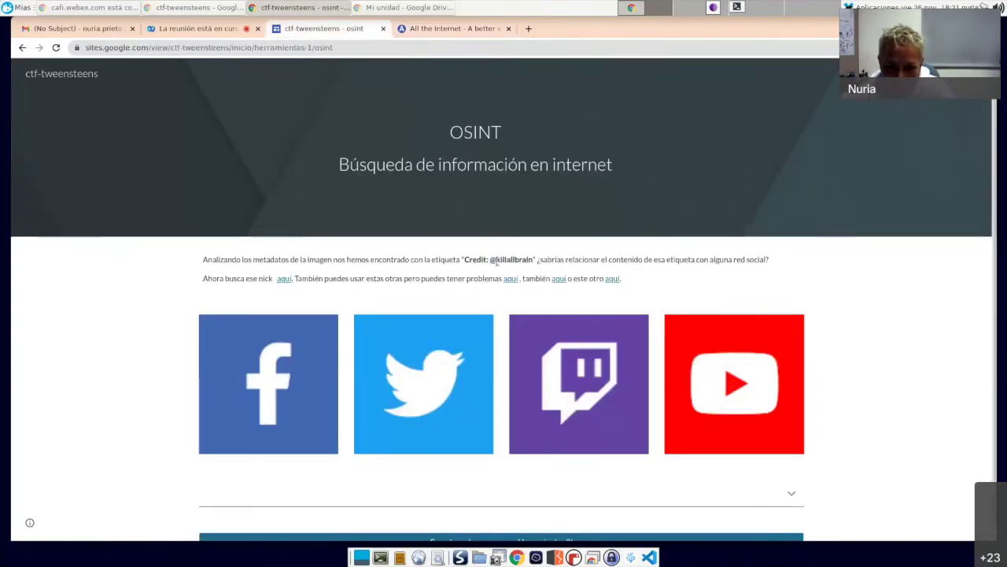
{"action": "left_click_drag", "start_coordinate": [496, 260], "coordinate": [534, 261]}
{"action": "key", "text": "ctrl+c"}
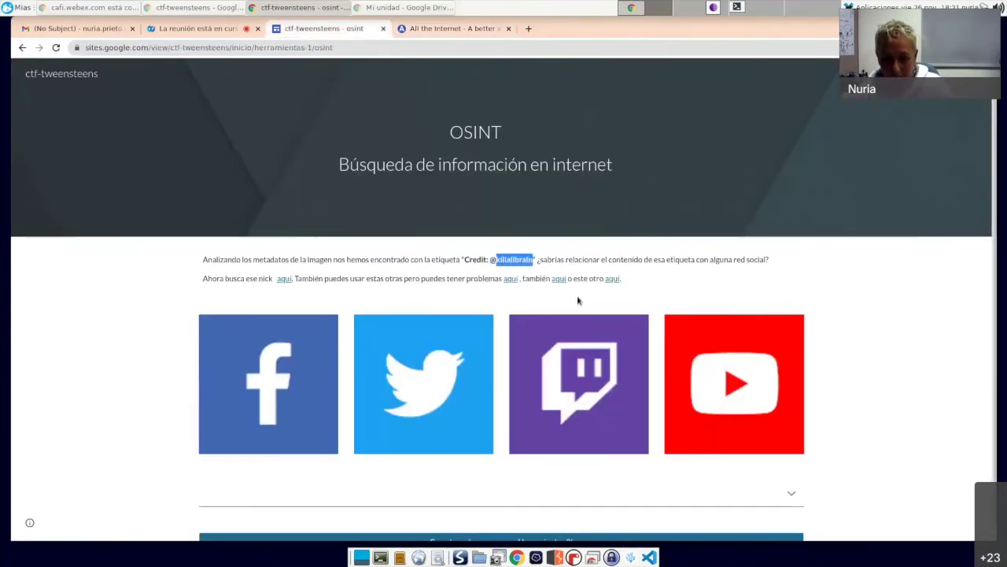
{"action": "left_click", "coordinate": [432, 31]}
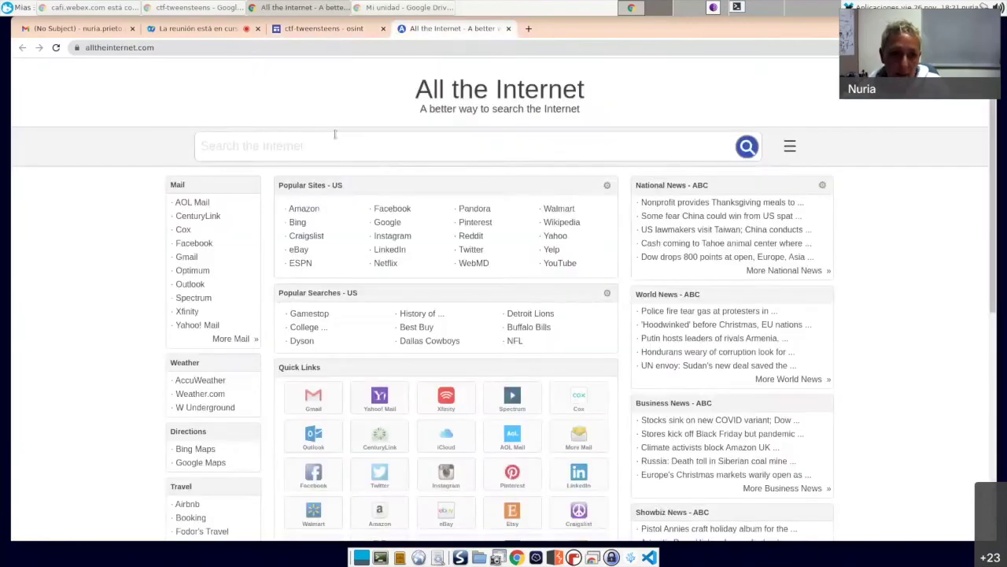
{"action": "key", "text": "ctrl+v"}
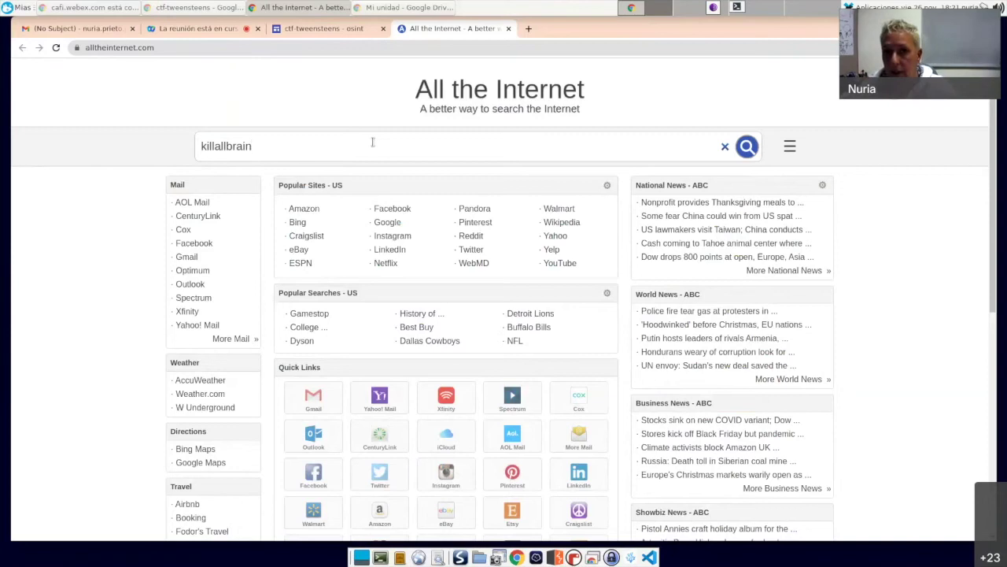
{"action": "left_click", "coordinate": [528, 29]}
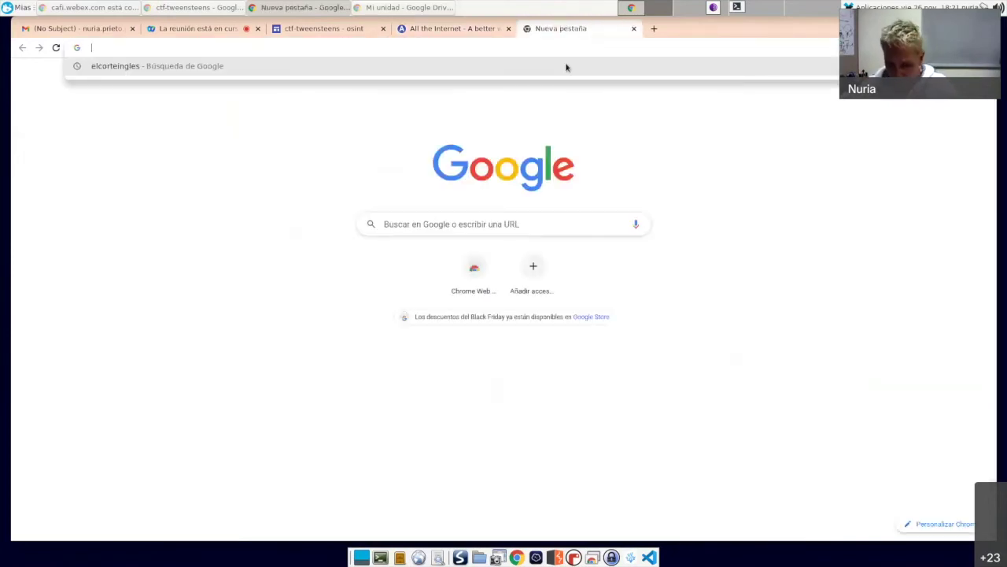
Step: Google the person's full name as an exact quoted phrase and view all image results
{"action": "type", "text": "n"}
{"action": "key", "text": "BackSpace"}
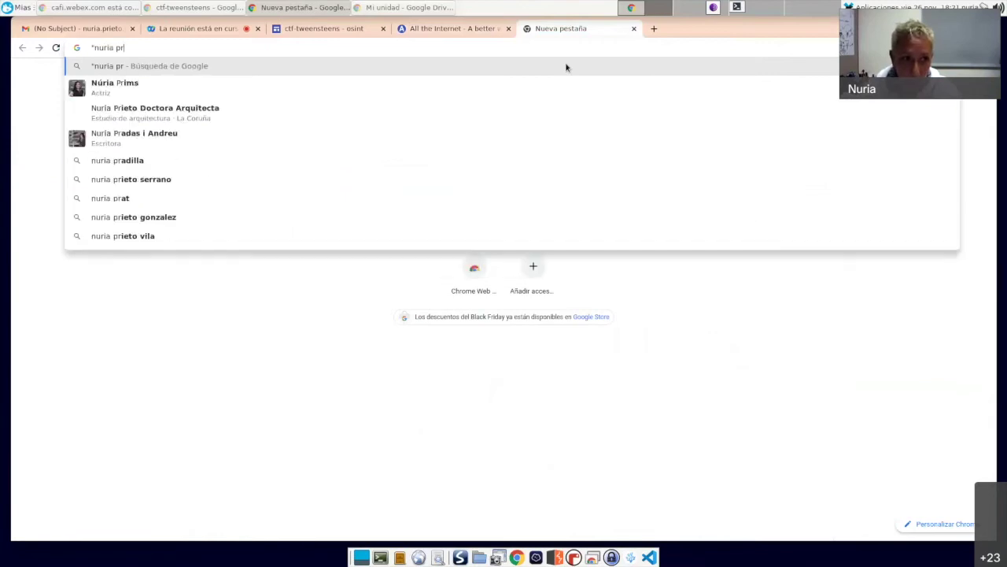
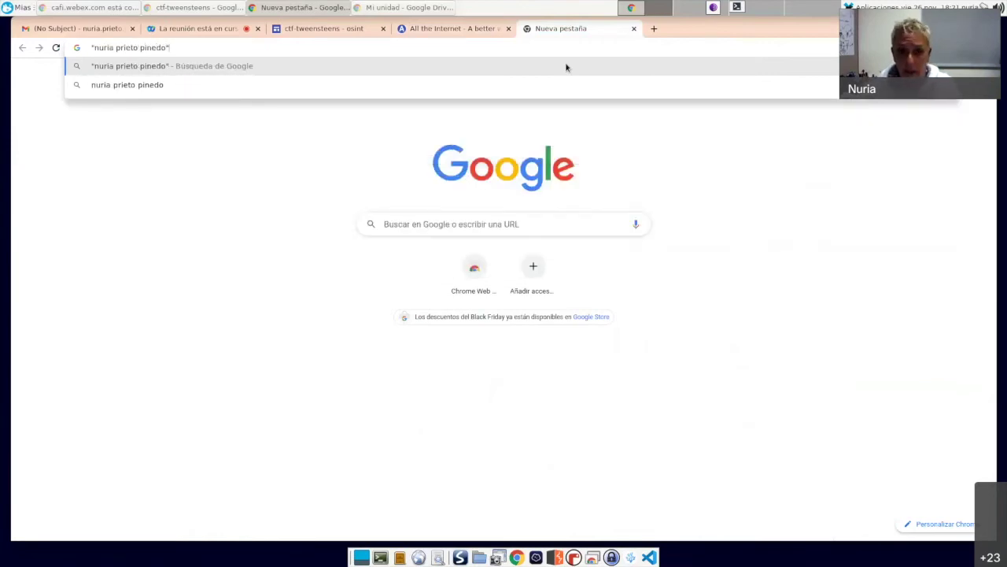
{"action": "key", "text": "Return"}
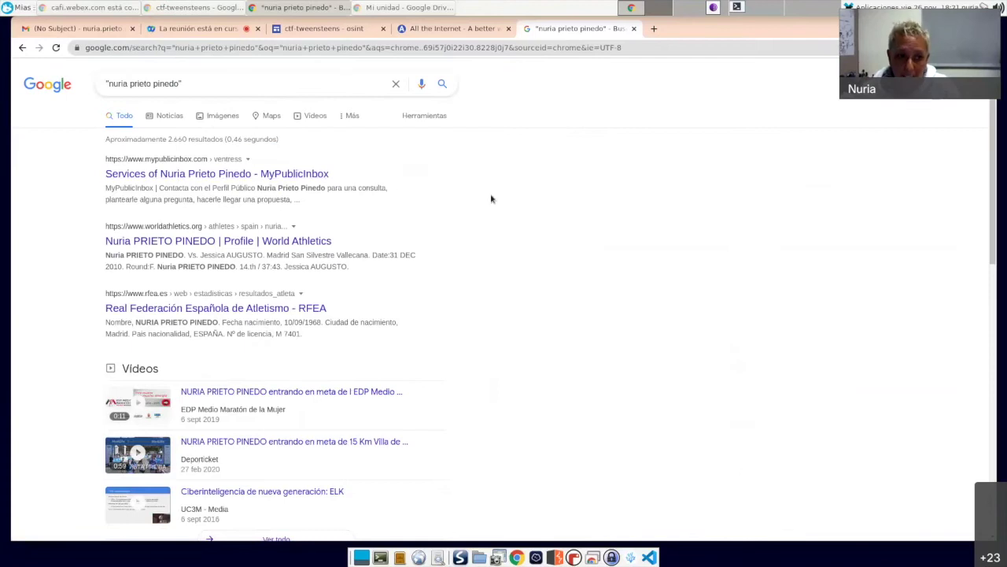
{"action": "scroll", "coordinate": [495, 199], "scroll_direction": "down", "scroll_amount": 3}
{"action": "scroll", "coordinate": [512, 199], "scroll_direction": "down", "scroll_amount": 2}
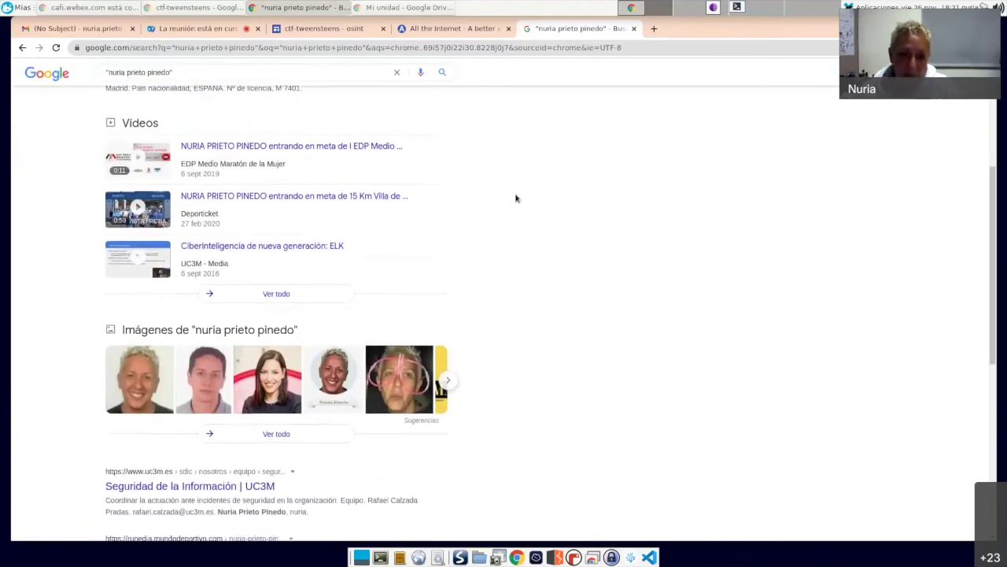
{"action": "scroll", "coordinate": [515, 199], "scroll_direction": "down", "scroll_amount": 1}
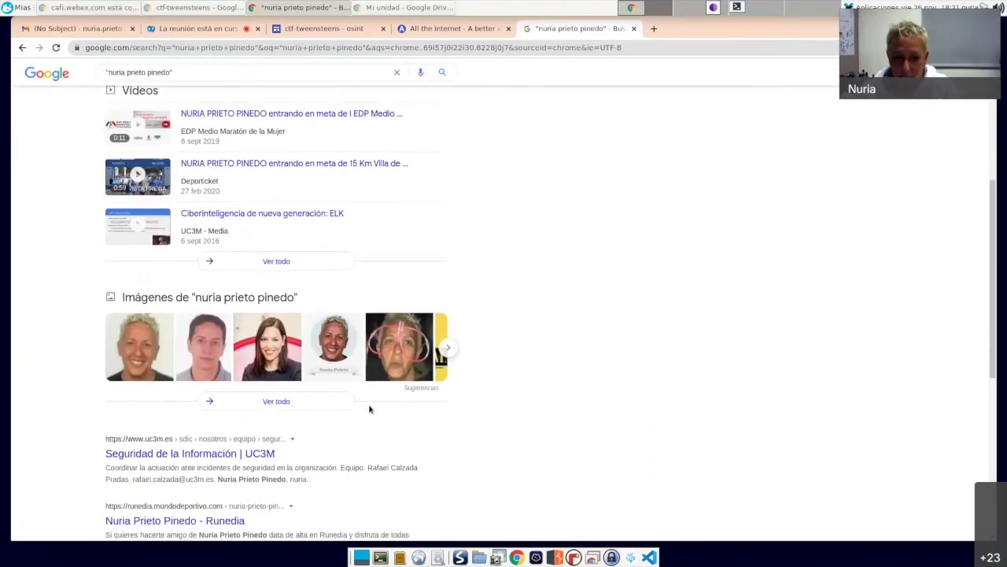
{"action": "left_click", "coordinate": [326, 406]}
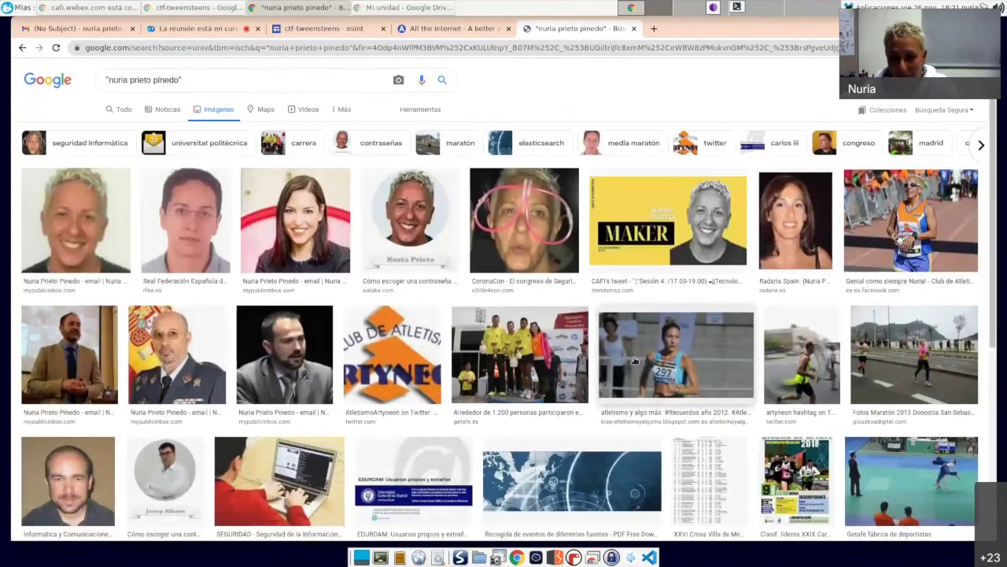
Step: Review the web results for the exact-name search, select the query, then close the Google tab
{"action": "scroll", "coordinate": [472, 355], "scroll_direction": "down", "scroll_amount": 3}
{"action": "scroll", "coordinate": [630, 360], "scroll_direction": "up", "scroll_amount": 3}
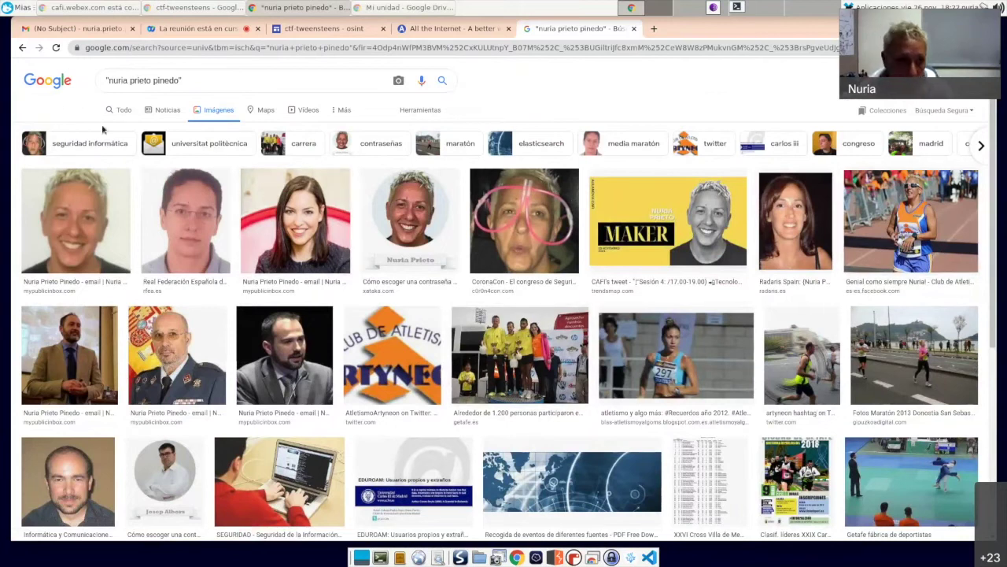
{"action": "left_click", "coordinate": [22, 47]}
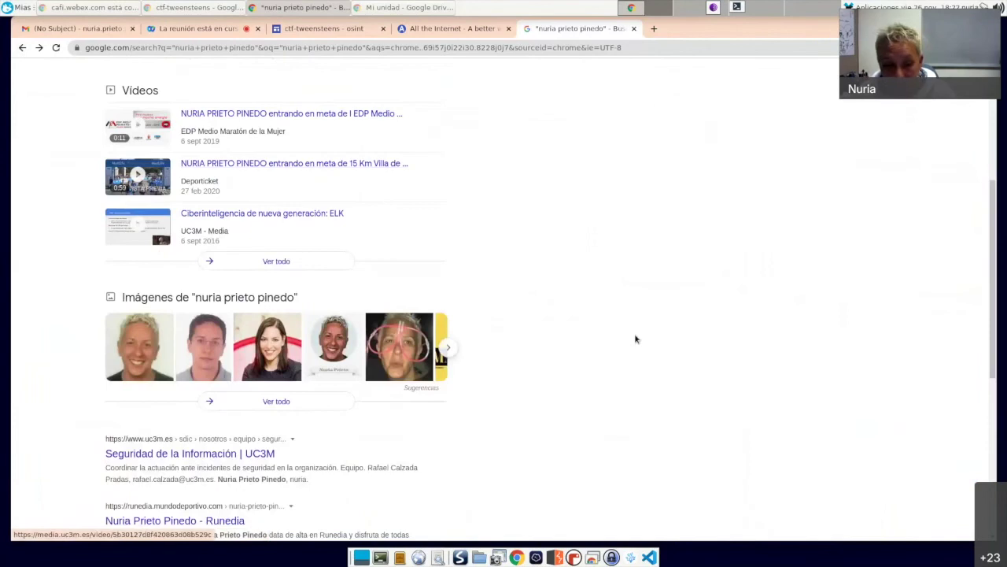
{"action": "scroll", "coordinate": [640, 336], "scroll_direction": "down", "scroll_amount": 3}
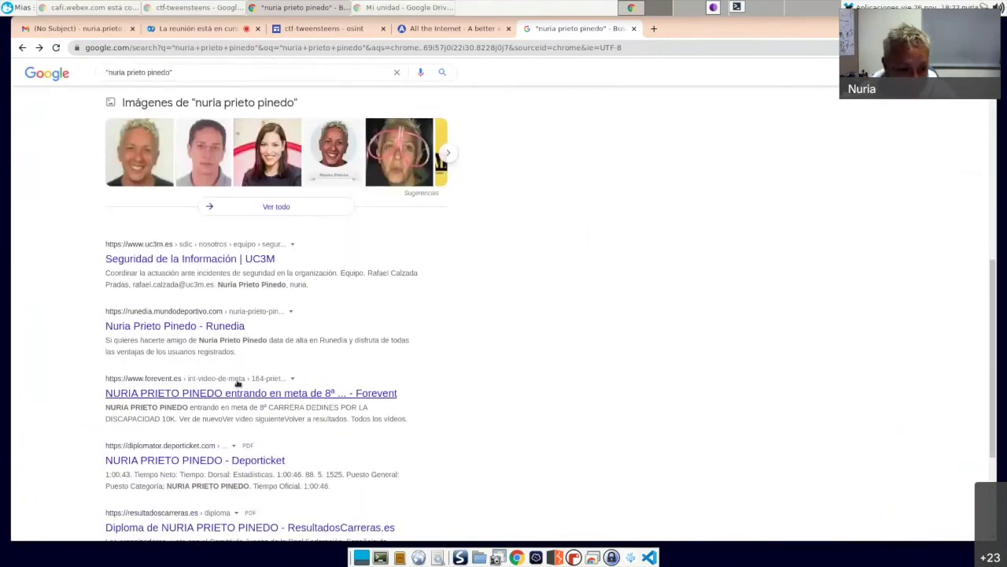
{"action": "scroll", "coordinate": [274, 425], "scroll_direction": "down", "scroll_amount": 3}
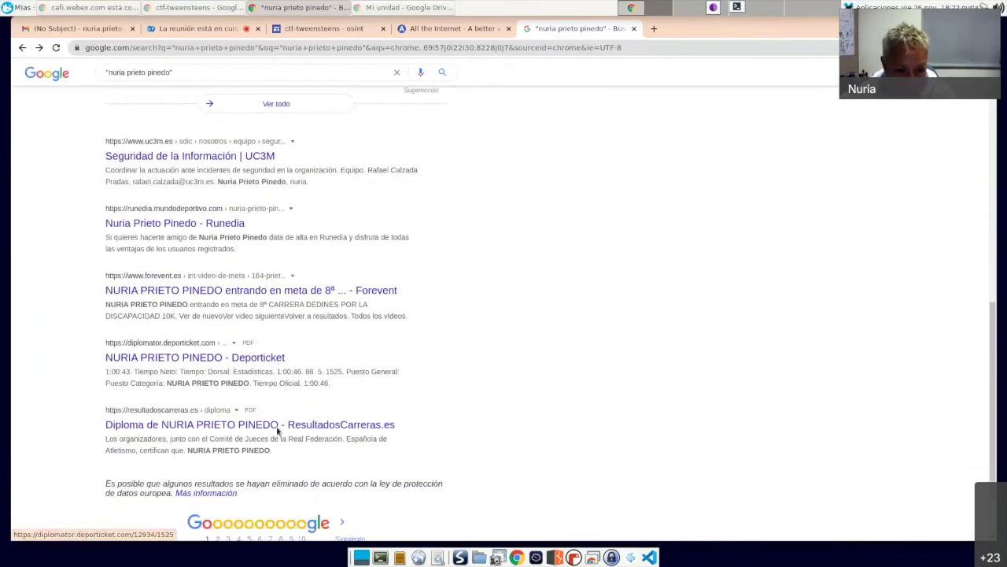
{"action": "scroll", "coordinate": [596, 389], "scroll_direction": "up", "scroll_amount": 6}
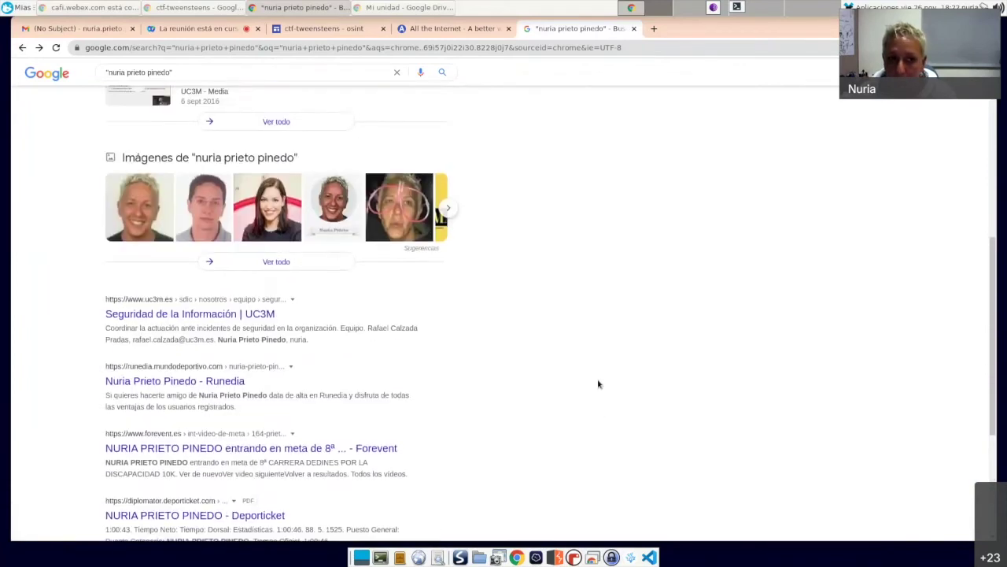
{"action": "scroll", "coordinate": [599, 384], "scroll_direction": "down", "scroll_amount": 2}
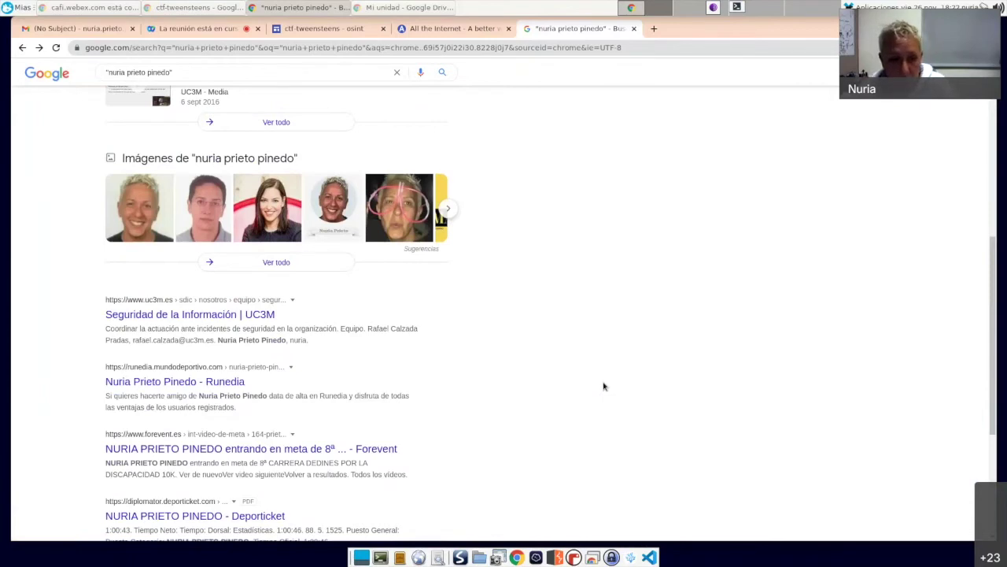
{"action": "scroll", "coordinate": [600, 378], "scroll_direction": "up", "scroll_amount": 4}
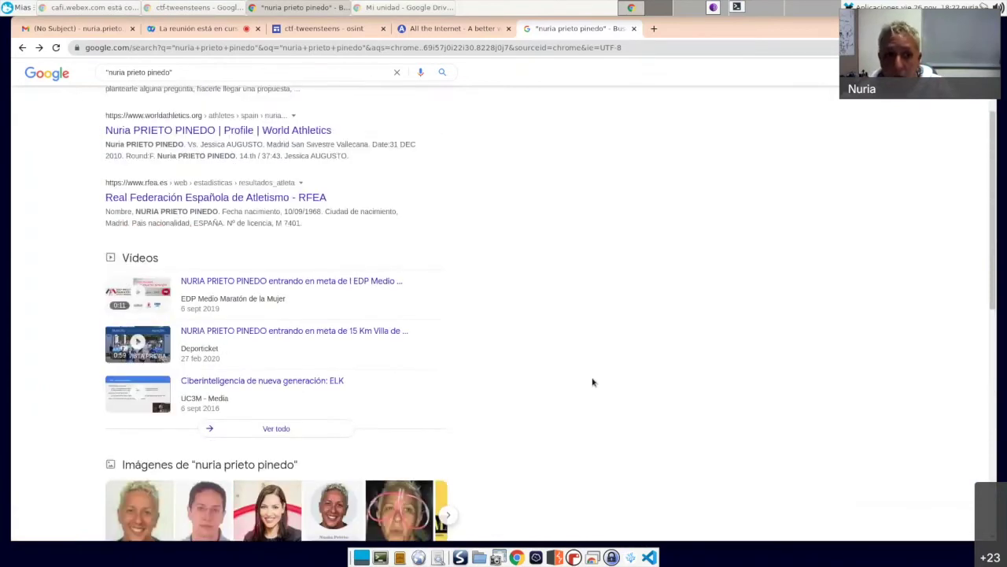
{"action": "scroll", "coordinate": [593, 381], "scroll_direction": "up", "scroll_amount": 2}
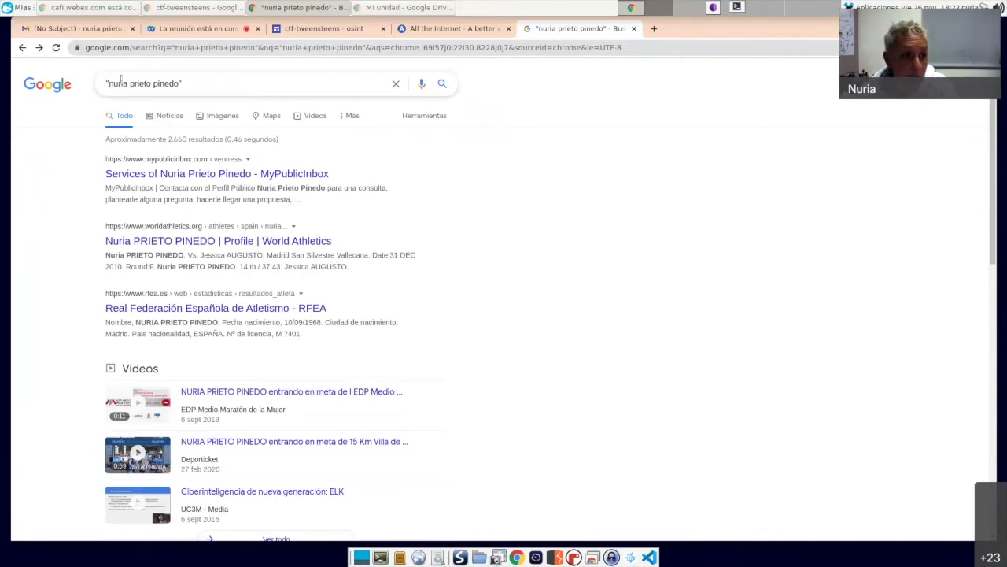
{"action": "left_click_drag", "start_coordinate": [183, 83], "coordinate": [95, 81]}
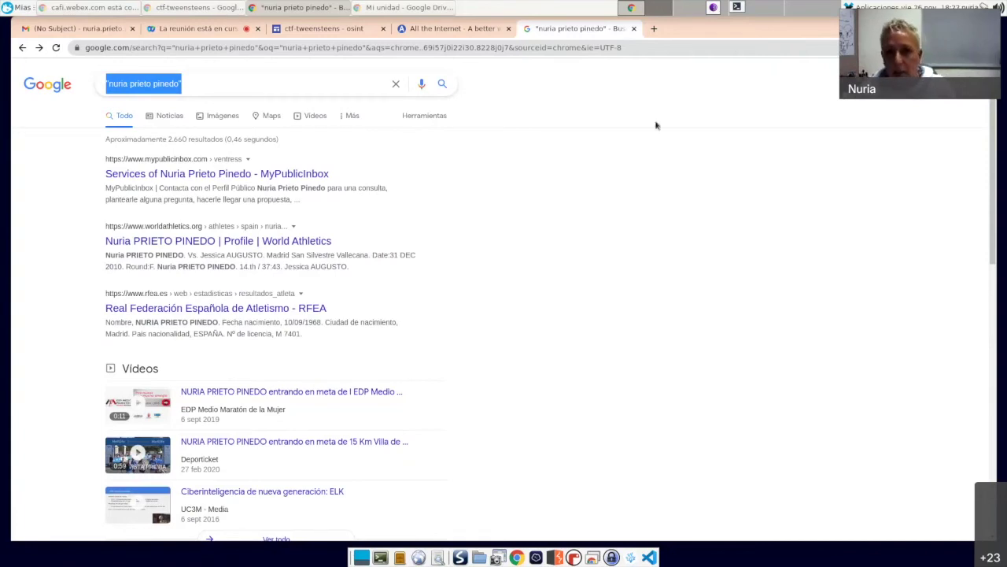
{"action": "left_click", "coordinate": [633, 29]}
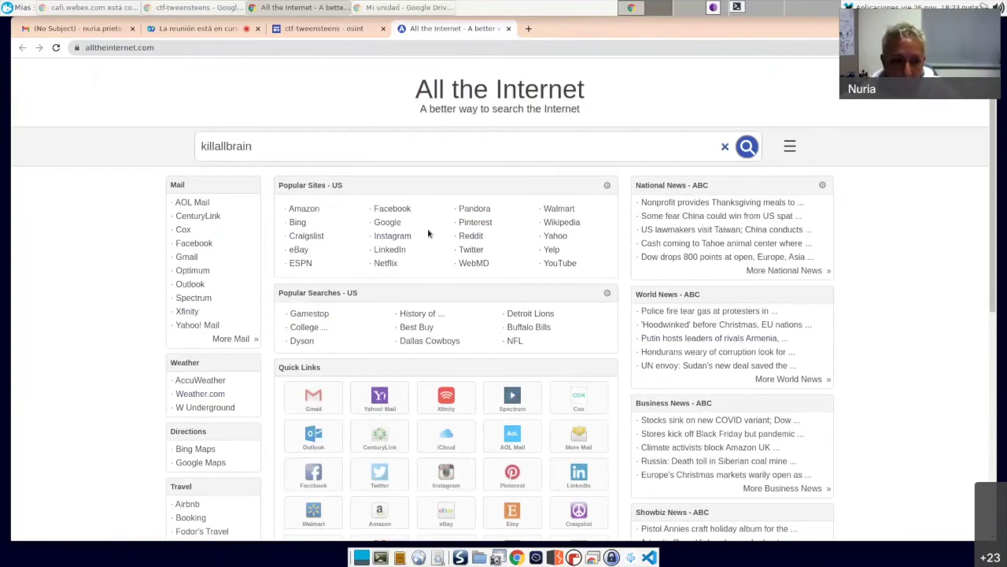
Step: Search All the Internet for the nick and open the matching Twitter profile
{"action": "left_click", "coordinate": [746, 154]}
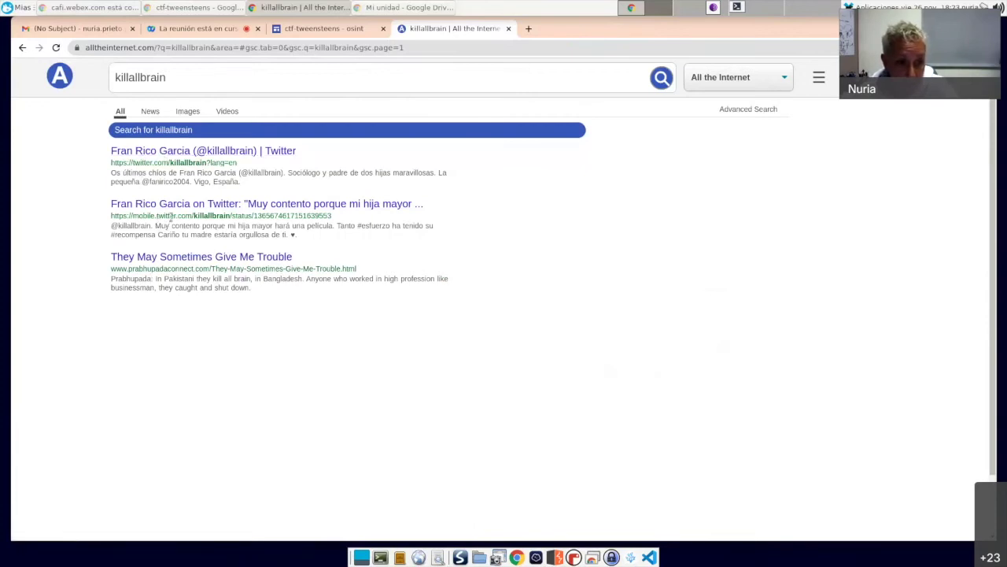
{"action": "left_click", "coordinate": [172, 152]}
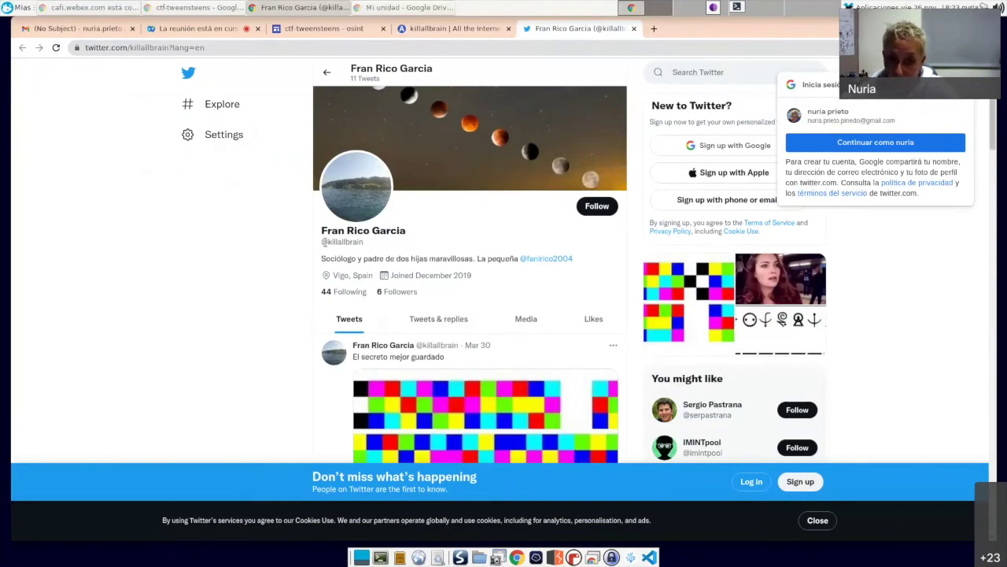
{"action": "left_click_drag", "start_coordinate": [365, 243], "coordinate": [328, 244]}
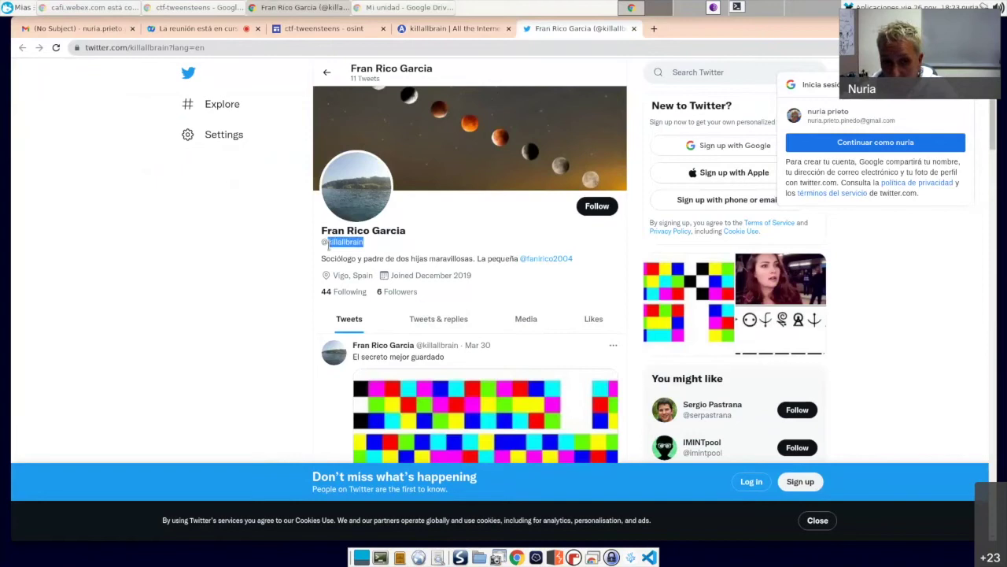
{"action": "scroll", "coordinate": [274, 291], "scroll_direction": "down", "scroll_amount": 1}
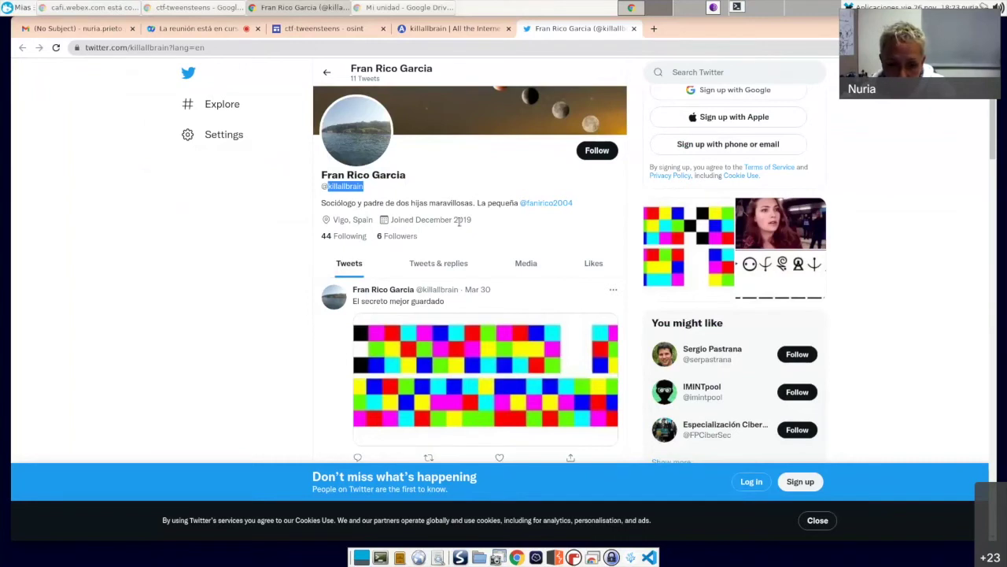
{"action": "scroll", "coordinate": [460, 222], "scroll_direction": "down", "scroll_amount": 2}
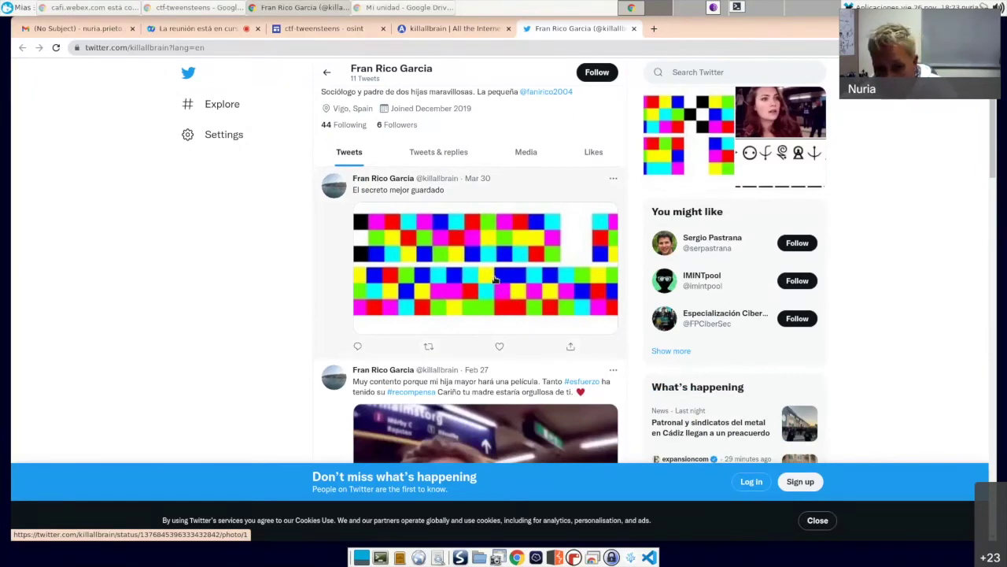
{"action": "scroll", "coordinate": [496, 279], "scroll_direction": "down", "scroll_amount": 3}
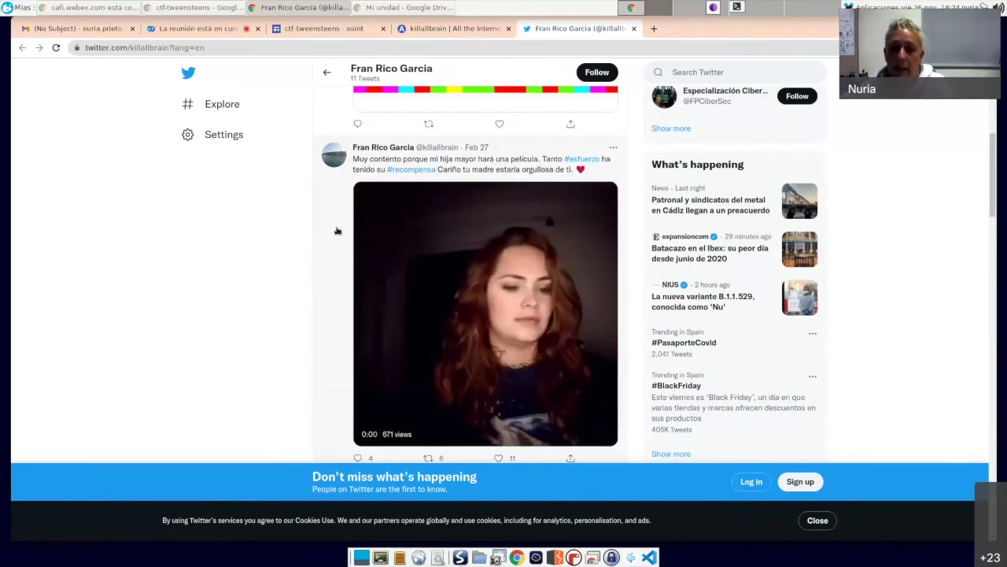
{"action": "scroll", "coordinate": [342, 236], "scroll_direction": "down", "scroll_amount": 1}
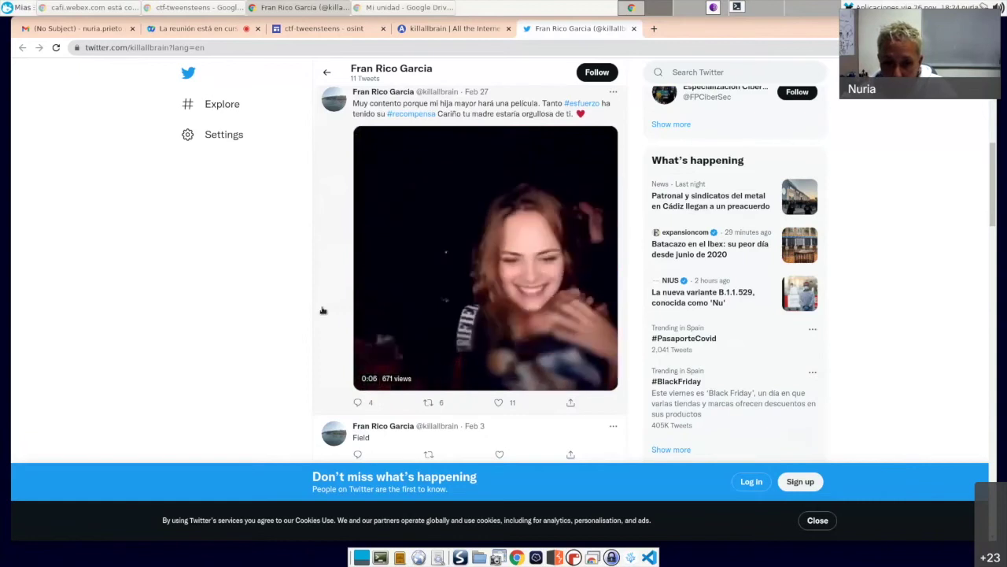
{"action": "scroll", "coordinate": [323, 311], "scroll_direction": "up", "scroll_amount": 1}
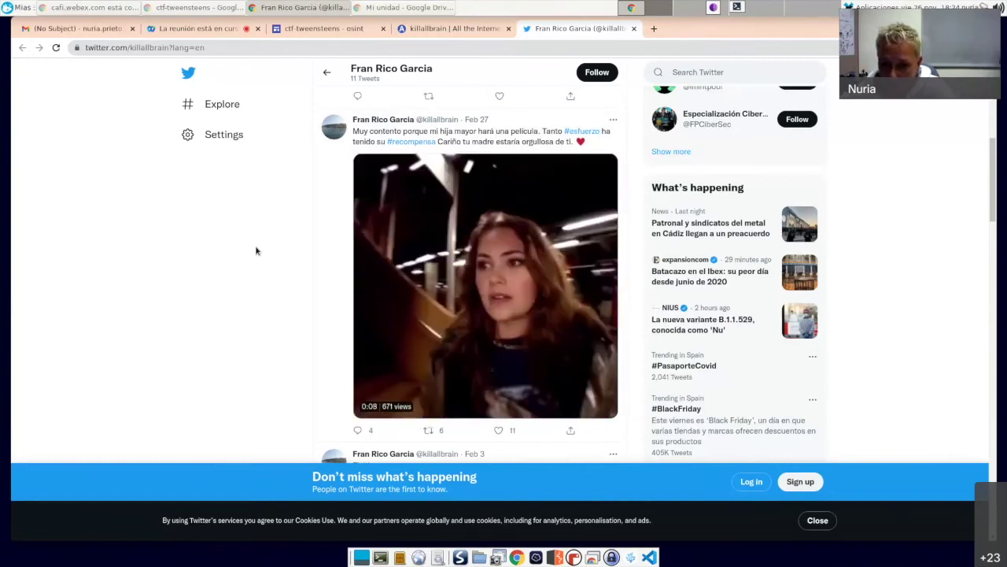
{"action": "mouse_move", "coordinate": [491, 270]}
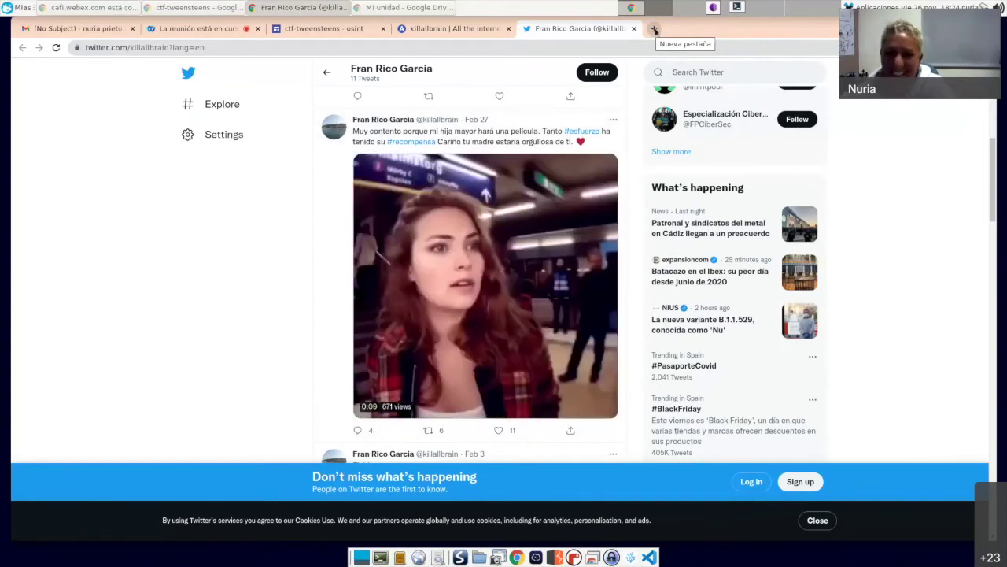
{"action": "mouse_move", "coordinate": [504, 307]}
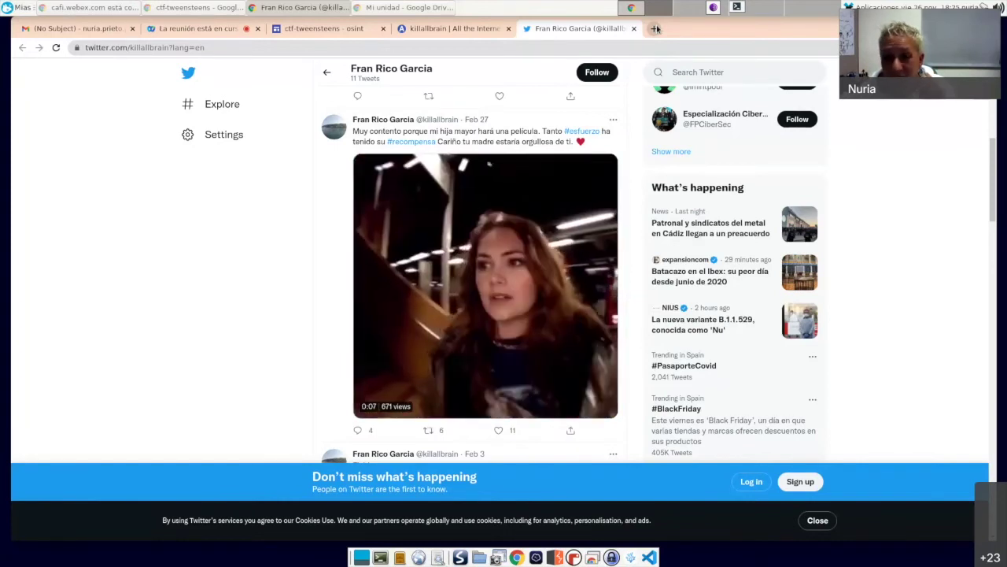
Step: In a new tab, search Google for thispersondoesnotexist and open thispersondoesnotexist.com
{"action": "left_click", "coordinate": [655, 29]}
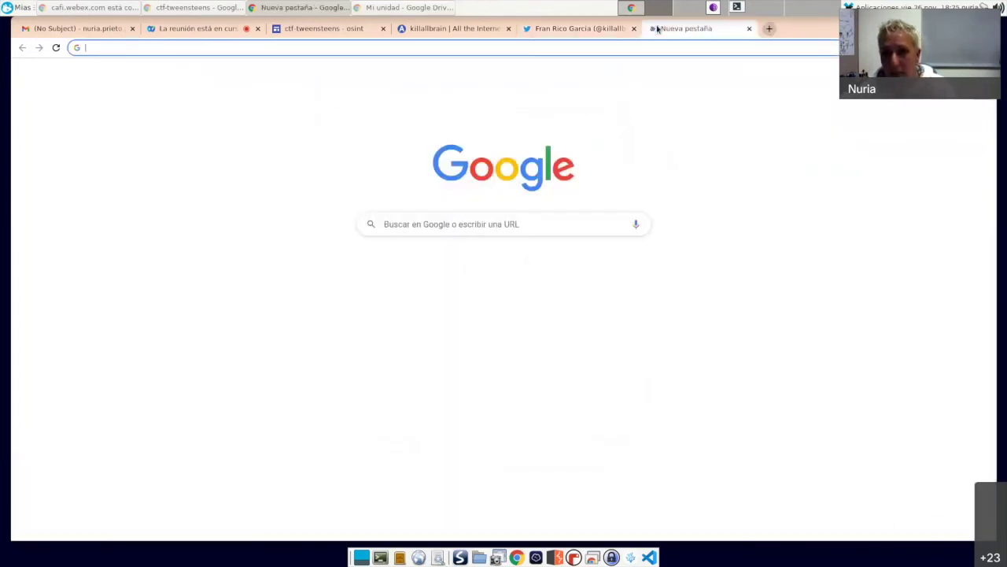
{"action": "left_click", "coordinate": [533, 47]}
{"action": "type", "text": "thisperso"}
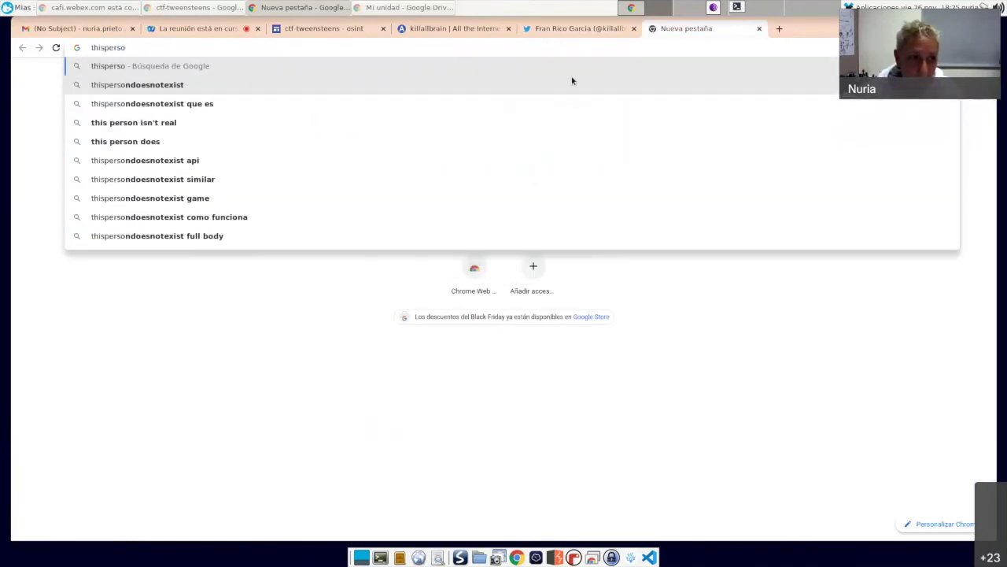
{"action": "key", "text": "Down"}
{"action": "key", "text": "Return"}
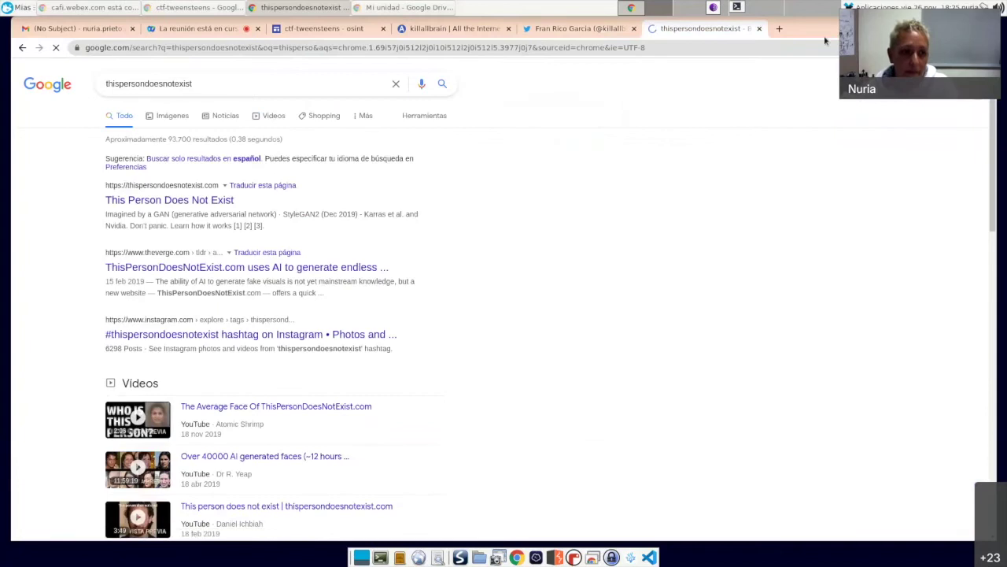
{"action": "left_click", "coordinate": [214, 206]}
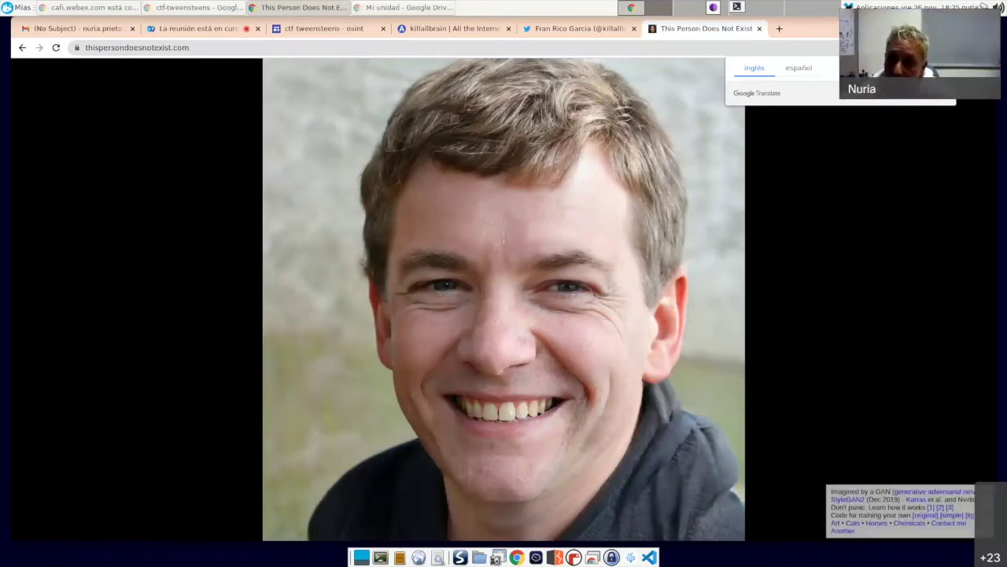
Step: Dismiss the translation offer, generate five more fake faces, then replace the site with a blank tab
{"action": "left_click", "coordinate": [934, 138]}
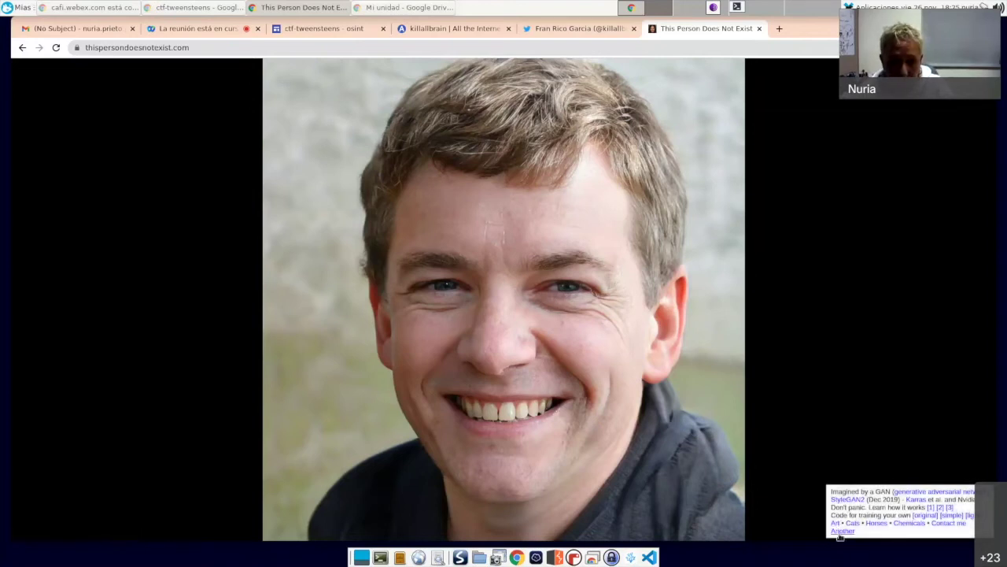
{"action": "left_click", "coordinate": [840, 532]}
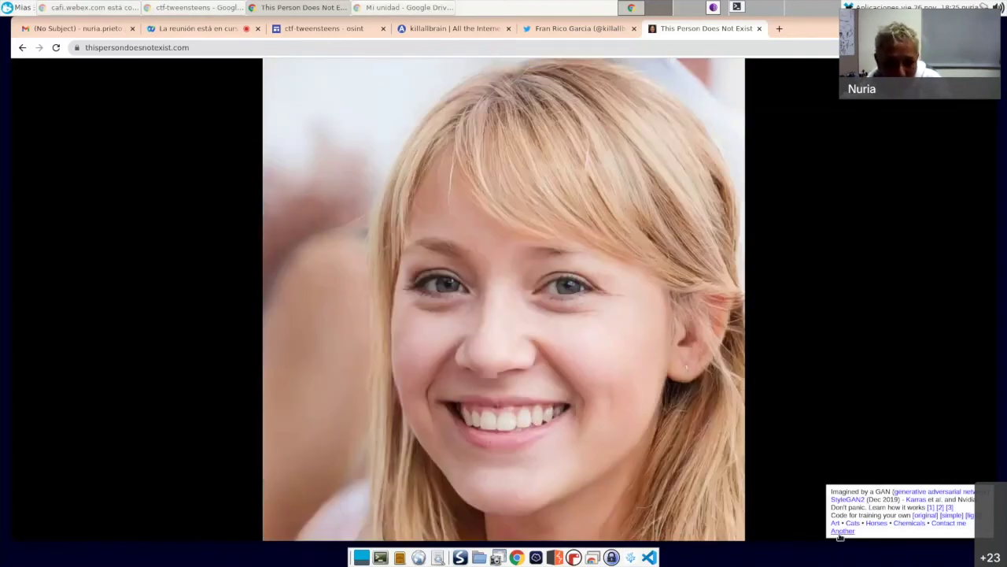
{"action": "left_click", "coordinate": [840, 532]}
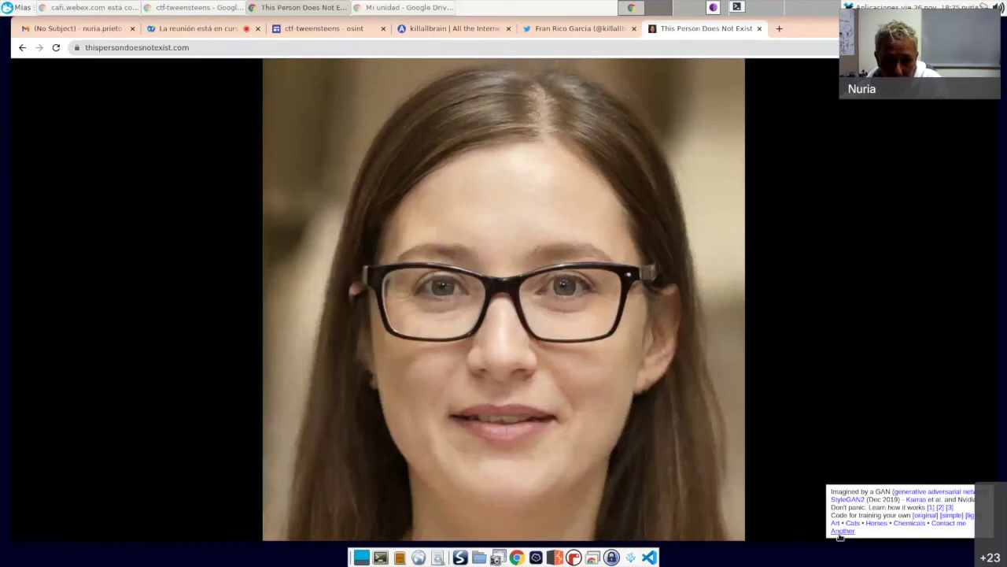
{"action": "left_click", "coordinate": [840, 532]}
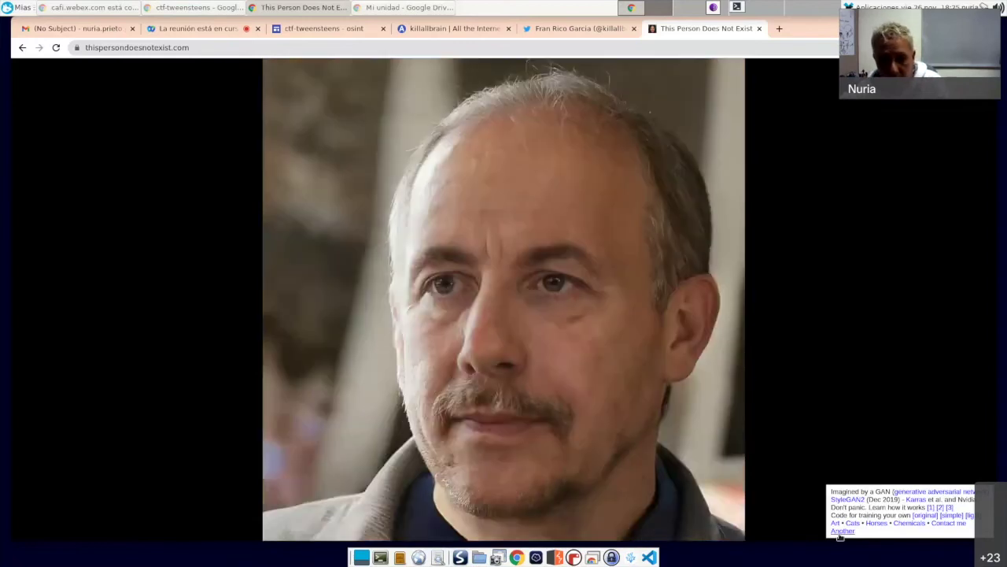
{"action": "left_click", "coordinate": [839, 532]}
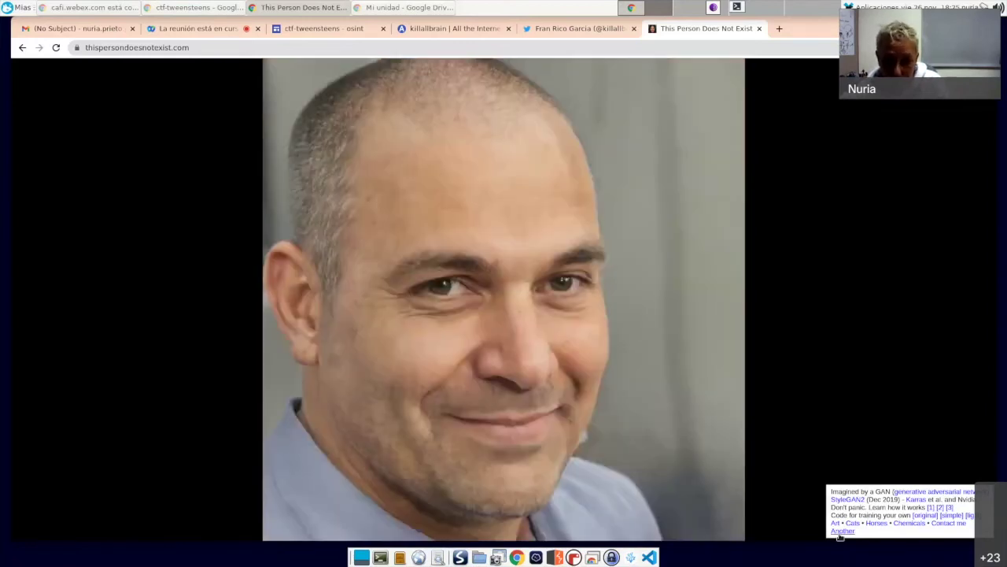
{"action": "left_click", "coordinate": [839, 532]}
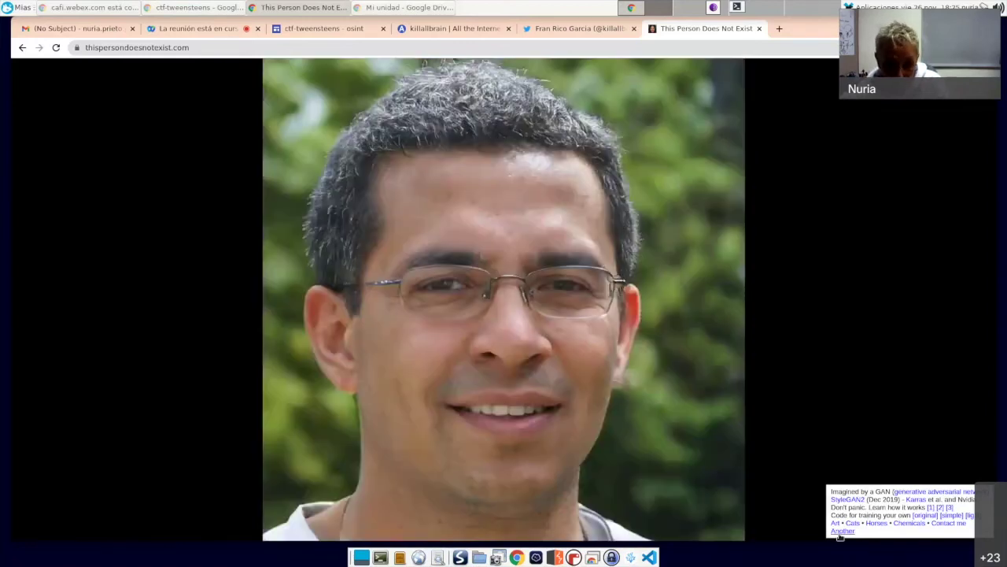
{"action": "left_click", "coordinate": [758, 29]}
{"action": "left_click", "coordinate": [657, 29]}
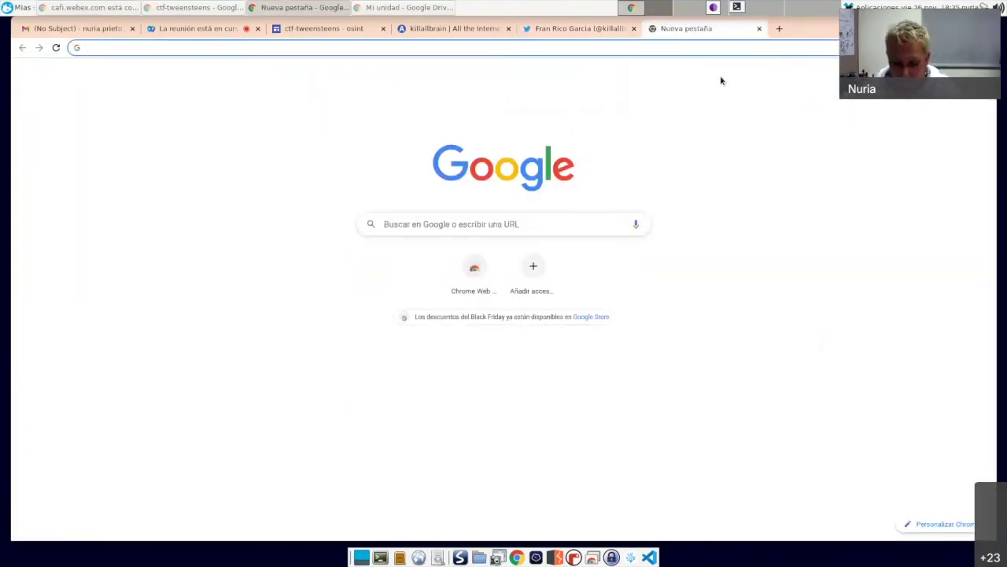
Step: Search Google for 'reface app', open its Google Play listing, then return to the Twitter profile
{"action": "type", "text": "ra"}
{"action": "key", "text": "BackSpace"}
{"action": "type", "text": "e"}
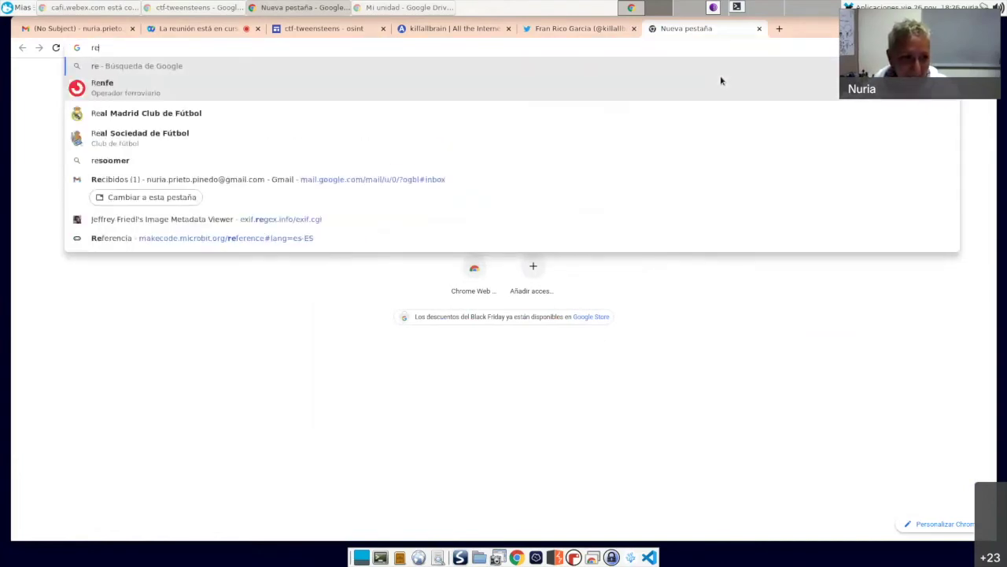
{"action": "type", "text": "face"}
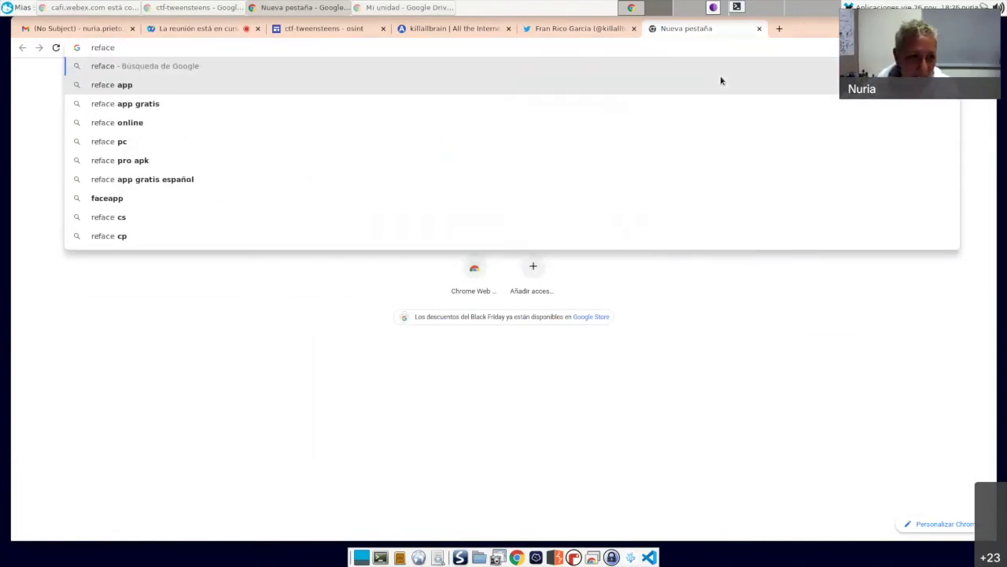
{"action": "left_click", "coordinate": [721, 81]}
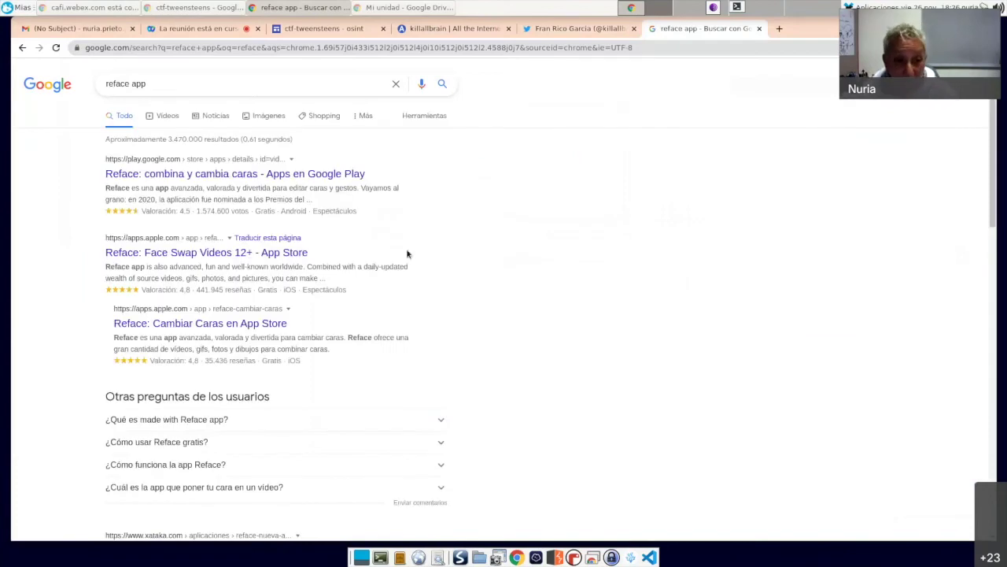
{"action": "left_click", "coordinate": [291, 175]}
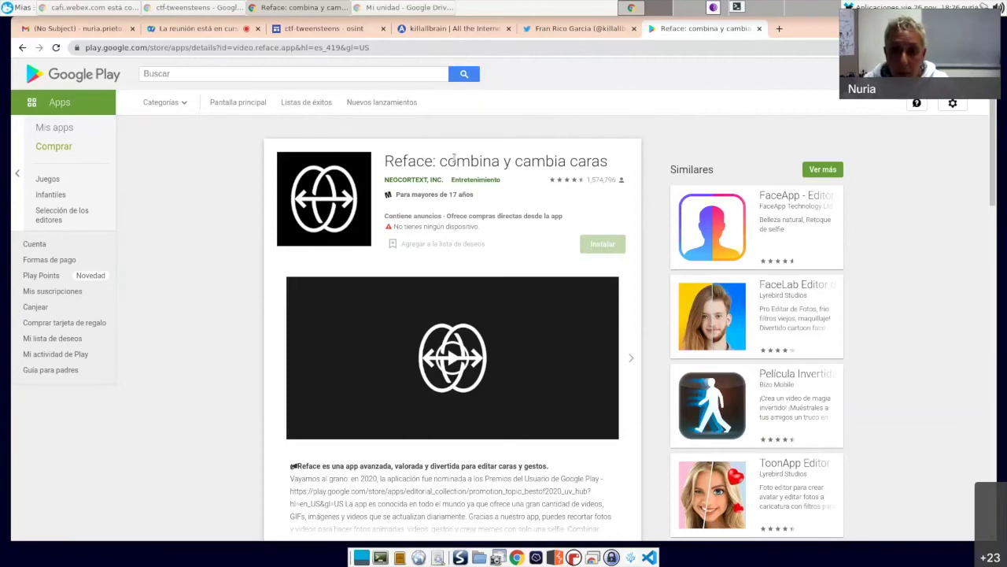
{"action": "left_click", "coordinate": [573, 28]}
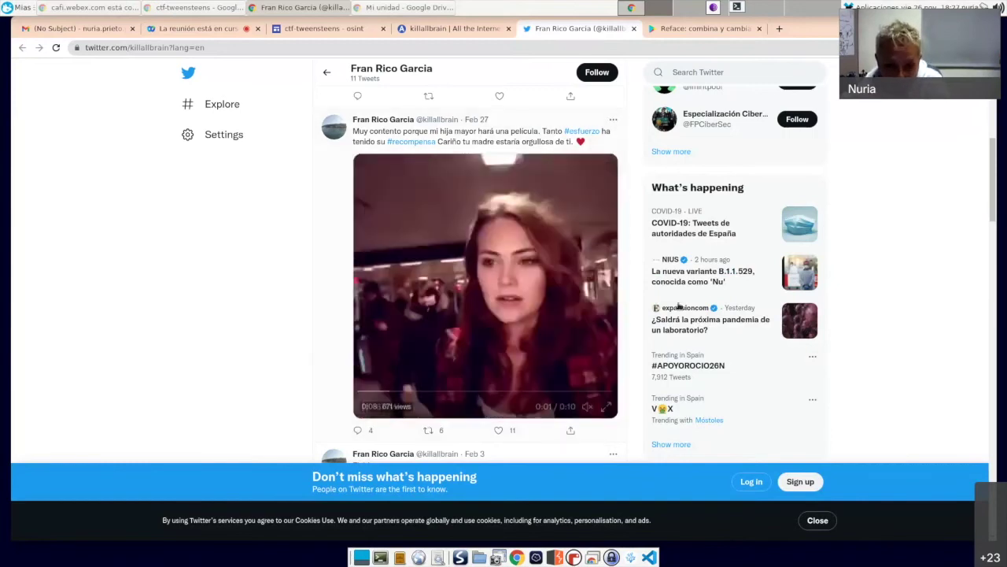
{"action": "scroll", "coordinate": [770, 361], "scroll_direction": "up", "scroll_amount": 1}
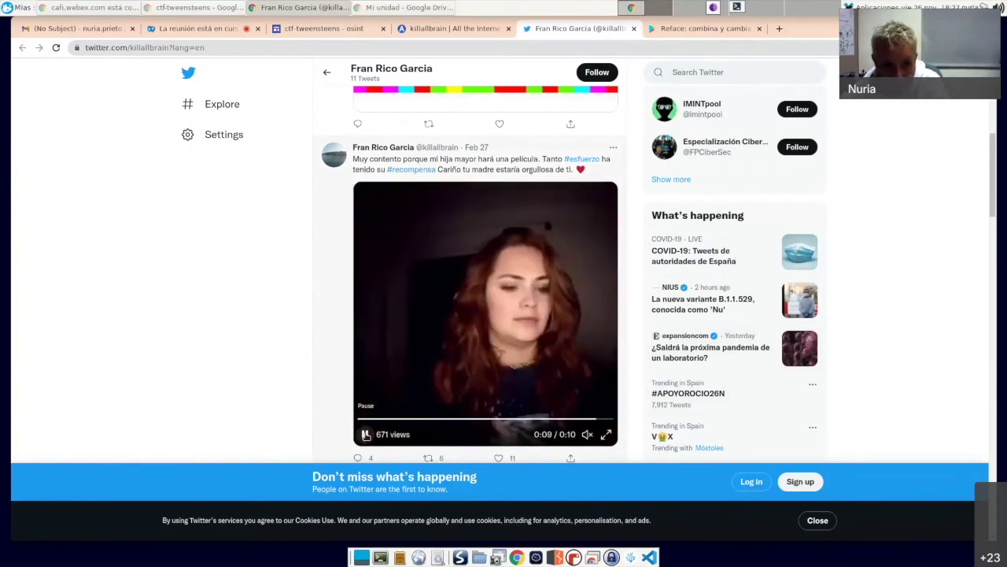
{"action": "scroll", "coordinate": [342, 375], "scroll_direction": "up", "scroll_amount": 1}
{"action": "scroll", "coordinate": [341, 375], "scroll_direction": "up", "scroll_amount": 7}
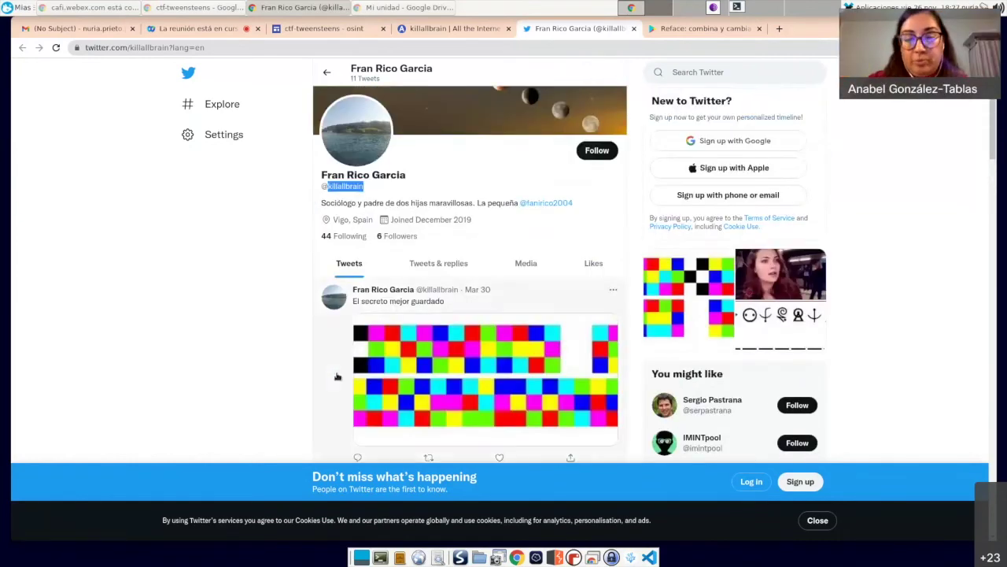
{"action": "left_click", "coordinate": [356, 181]}
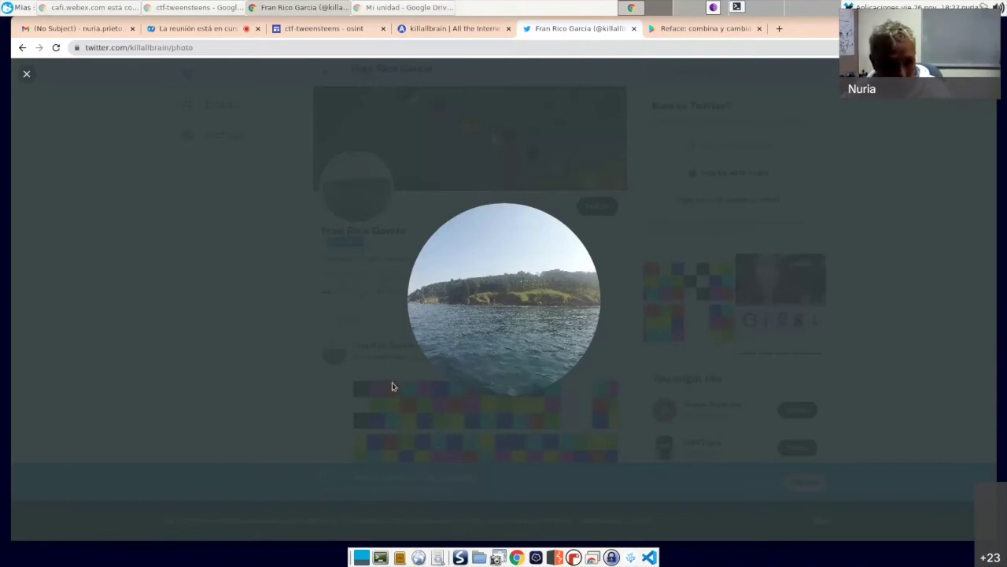
{"action": "left_click", "coordinate": [29, 74]}
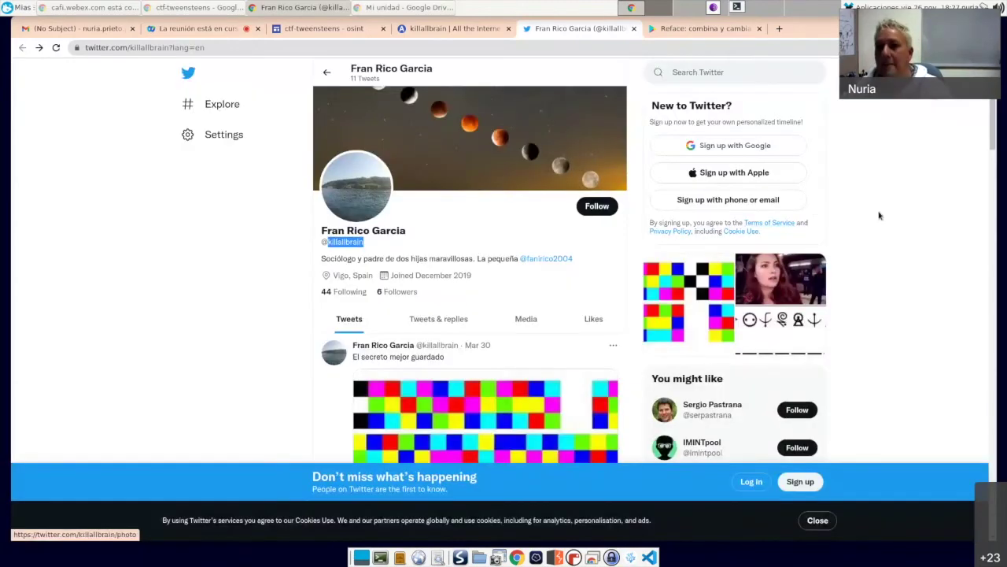
{"action": "left_click", "coordinate": [760, 28]}
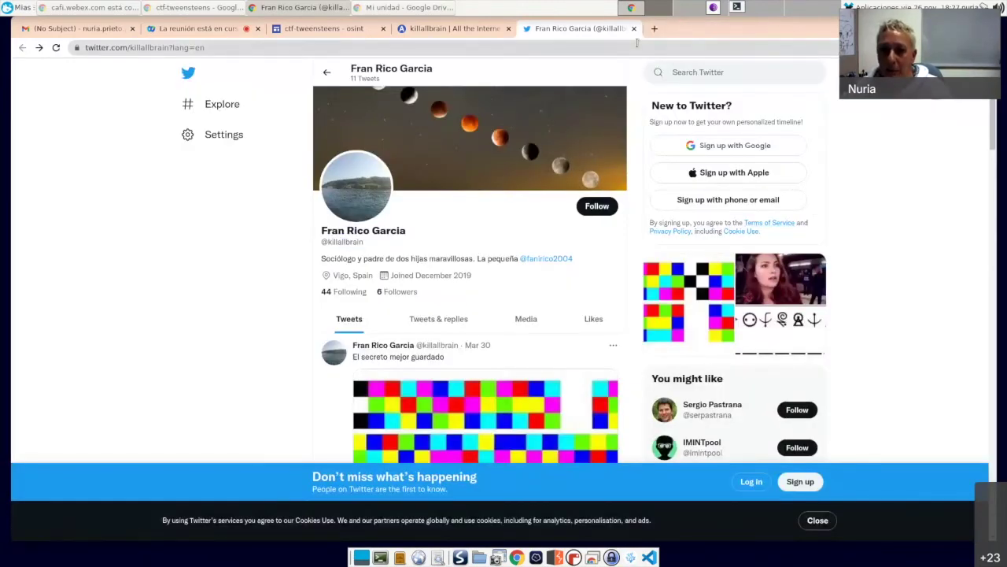
{"action": "left_click", "coordinate": [634, 29]}
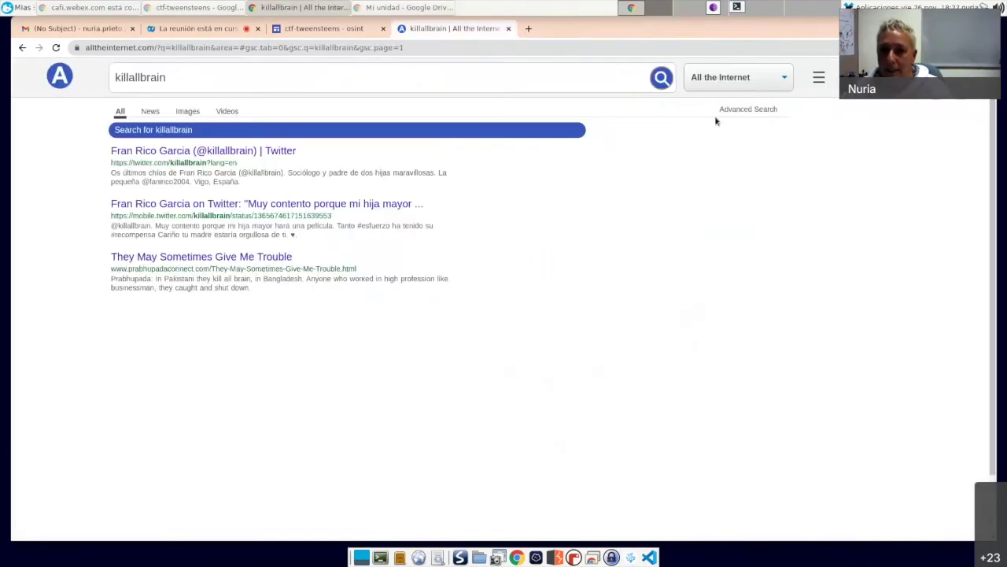
Step: Close the killallbrain search tab and follow 'Cuando acabes... ¡vamos a Herramientas 2!' from the OSINT page
{"action": "left_click", "coordinate": [508, 29]}
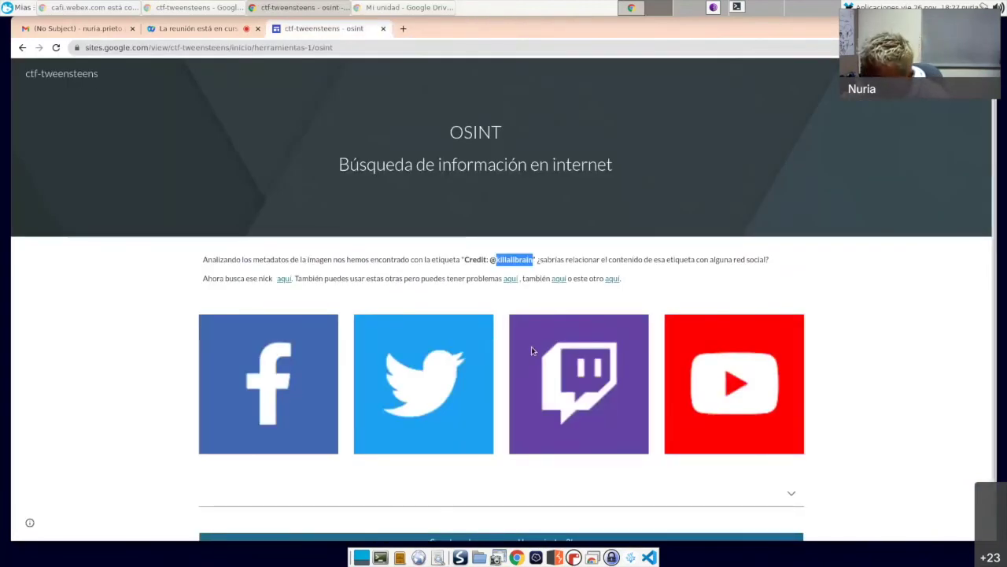
{"action": "left_click", "coordinate": [868, 285]}
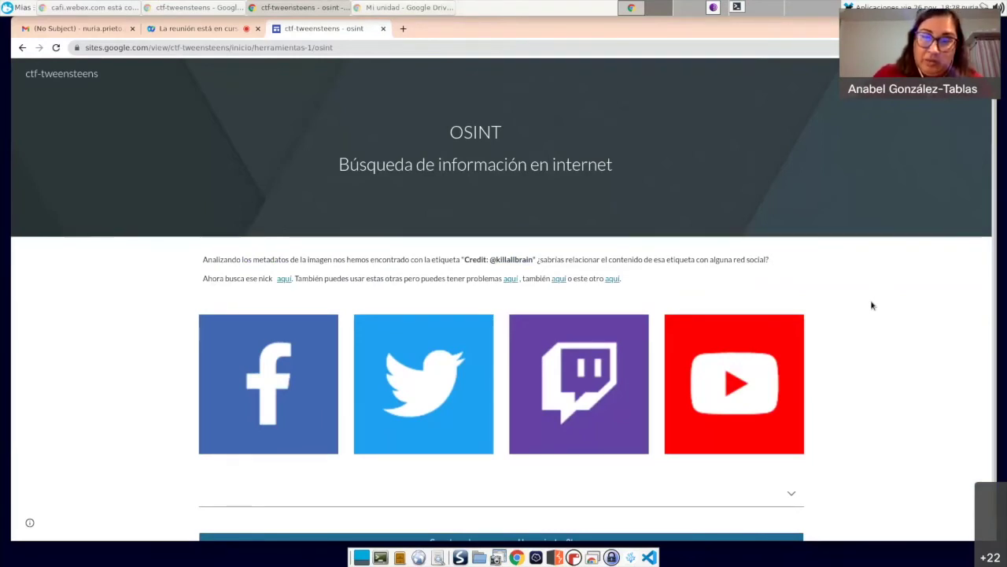
{"action": "scroll", "coordinate": [871, 306], "scroll_direction": "down", "scroll_amount": 1}
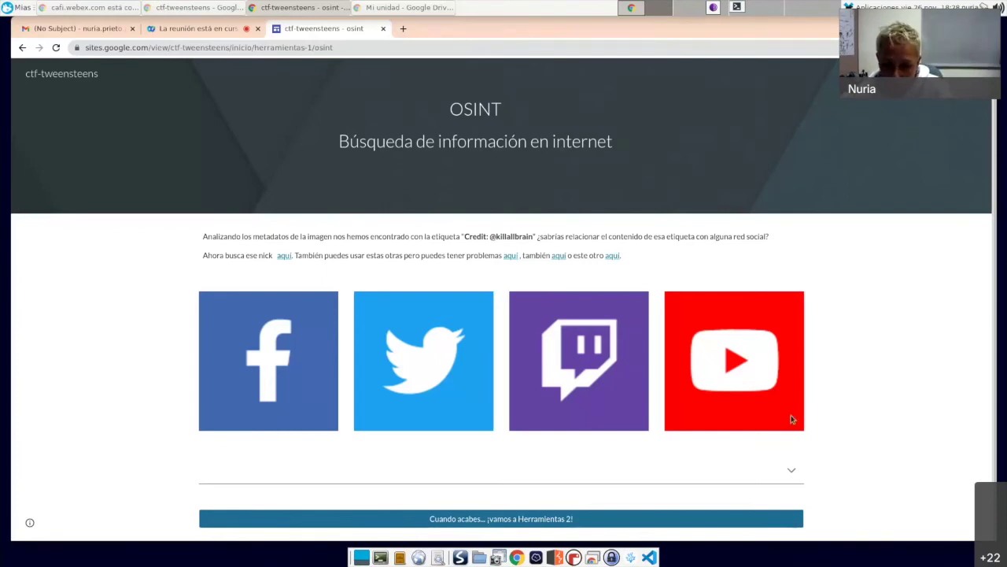
{"action": "left_click", "coordinate": [644, 518]}
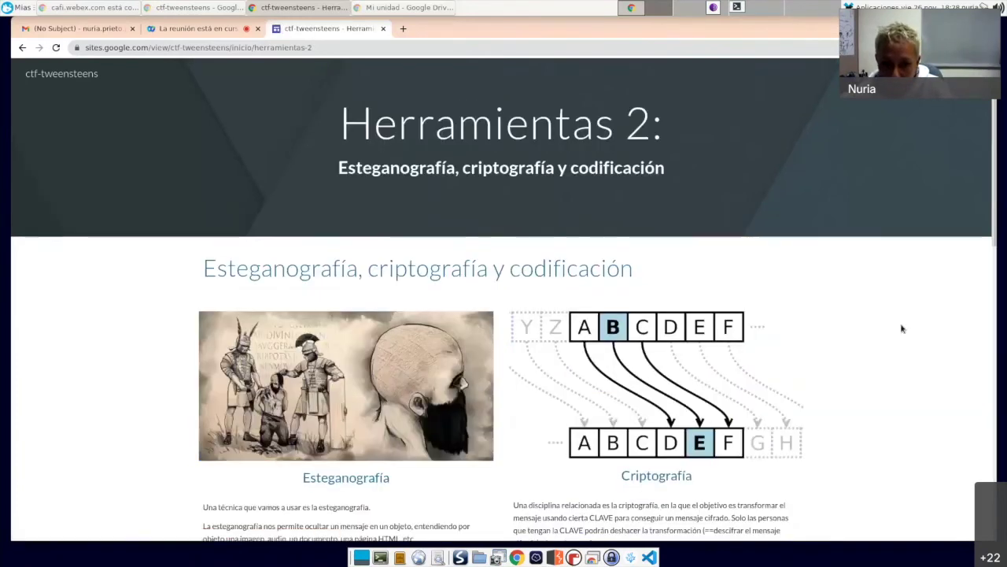
{"action": "scroll", "coordinate": [901, 329], "scroll_direction": "down", "scroll_amount": 2}
{"action": "scroll", "coordinate": [902, 328], "scroll_direction": "up", "scroll_amount": 1}
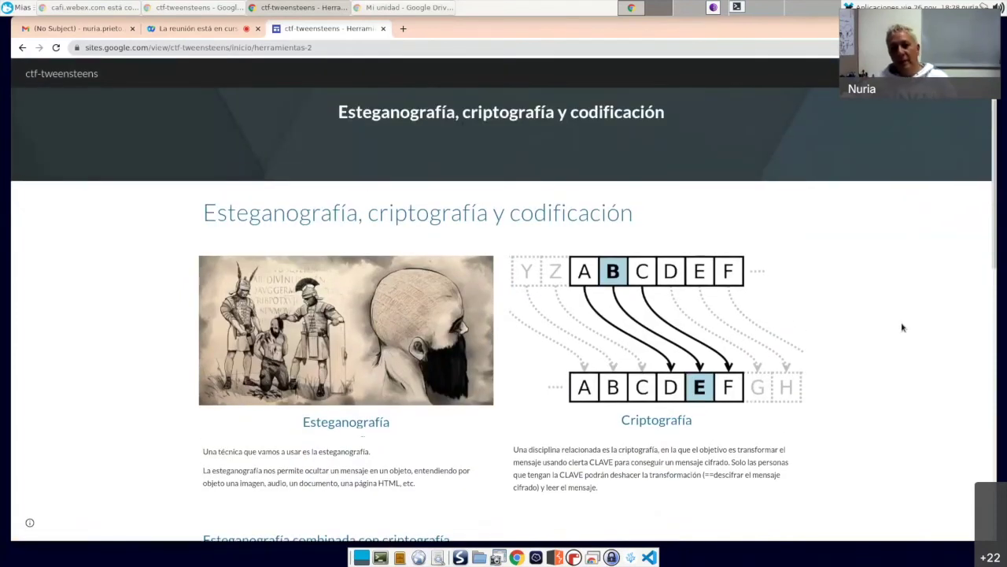